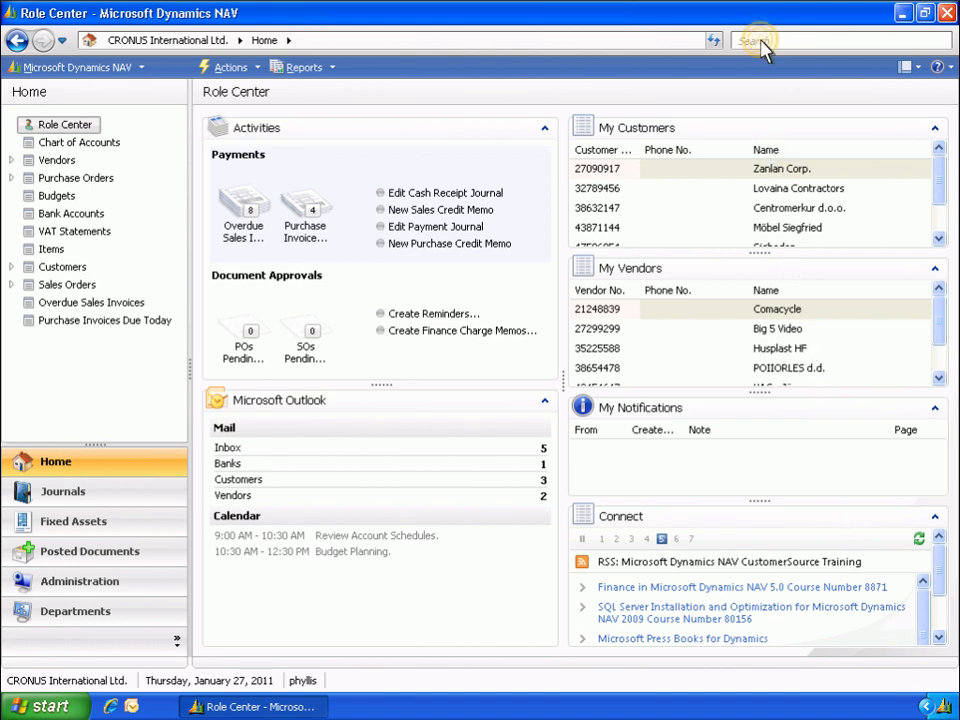
Open Calculate Depreciation and set the FA posting date to 2/1/2011, posting description to "Depreciation - February", with balancing account insertion enabled.
{"action": "type", "text": "Calculate Depreciation"}
{"action": "left_click", "coordinate": [580, 64]}
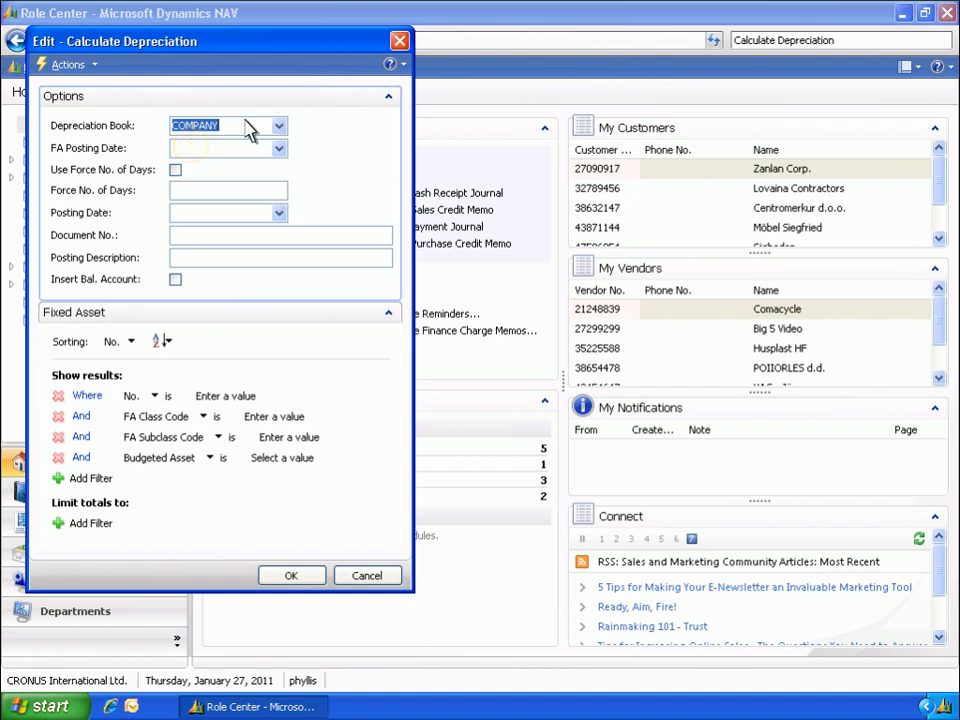
{"action": "left_click", "coordinate": [204, 147]}
{"action": "type", "text": "2/1/2011"}
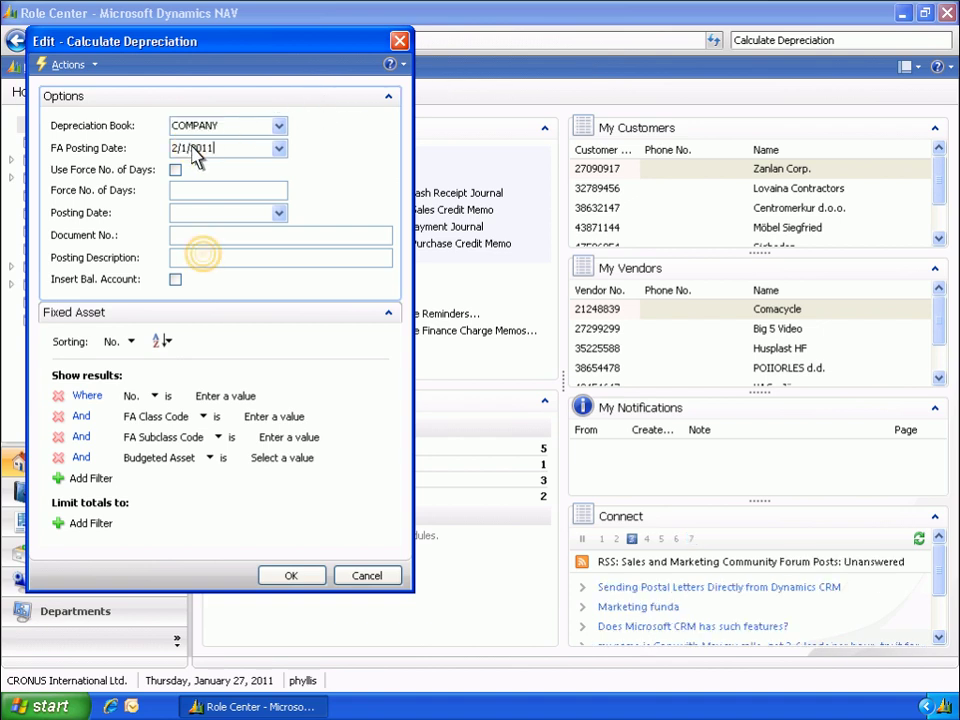
{"action": "left_click", "coordinate": [207, 259]}
{"action": "type", "text": "Depreciation - February"}
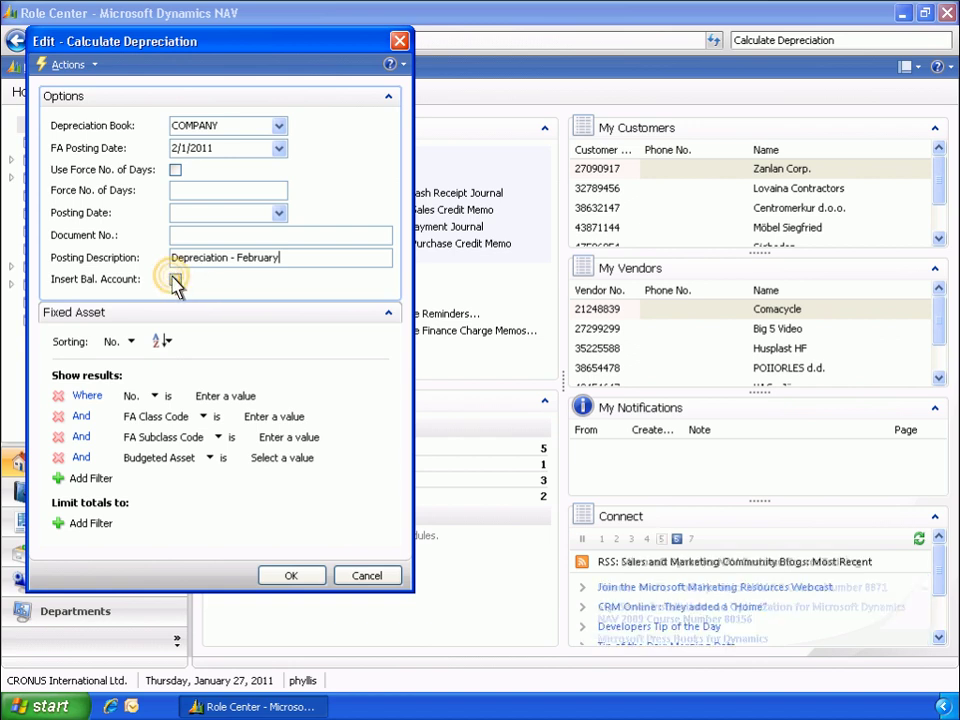
{"action": "left_click", "coordinate": [175, 281]}
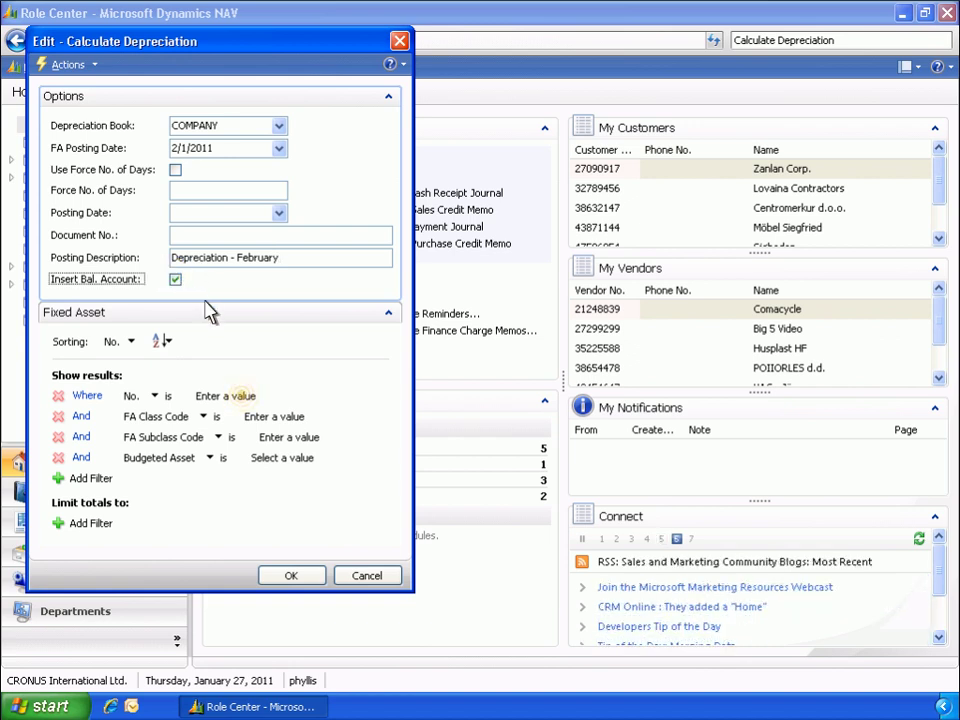
Limit the depreciation calculation to fixed asset FA000100 and run it.
{"action": "left_click", "coordinate": [236, 398]}
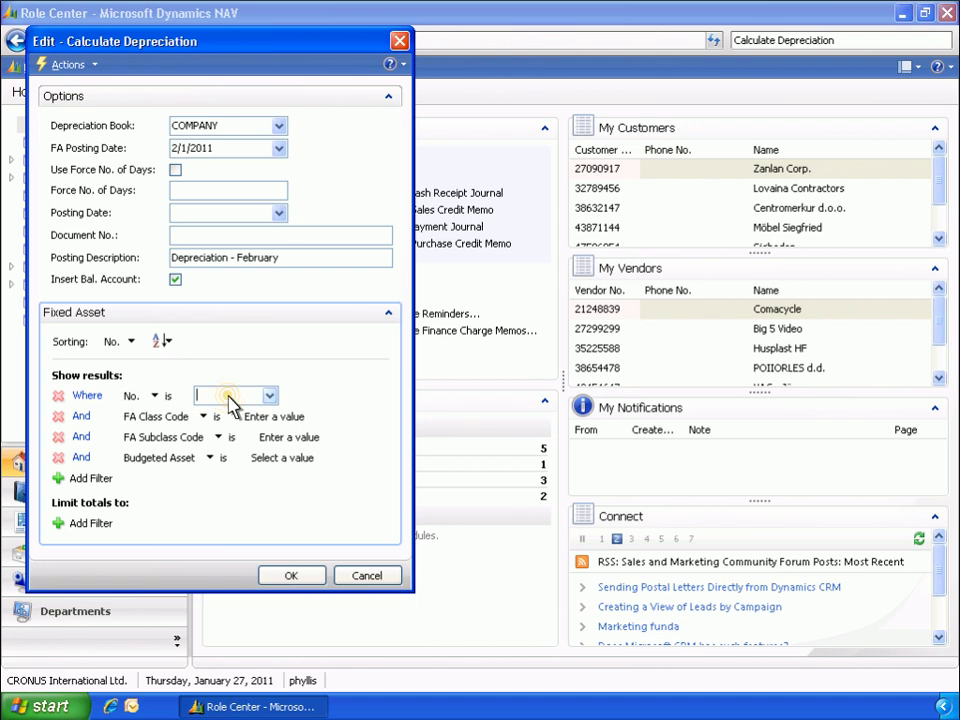
{"action": "type", "text": "FA000100"}
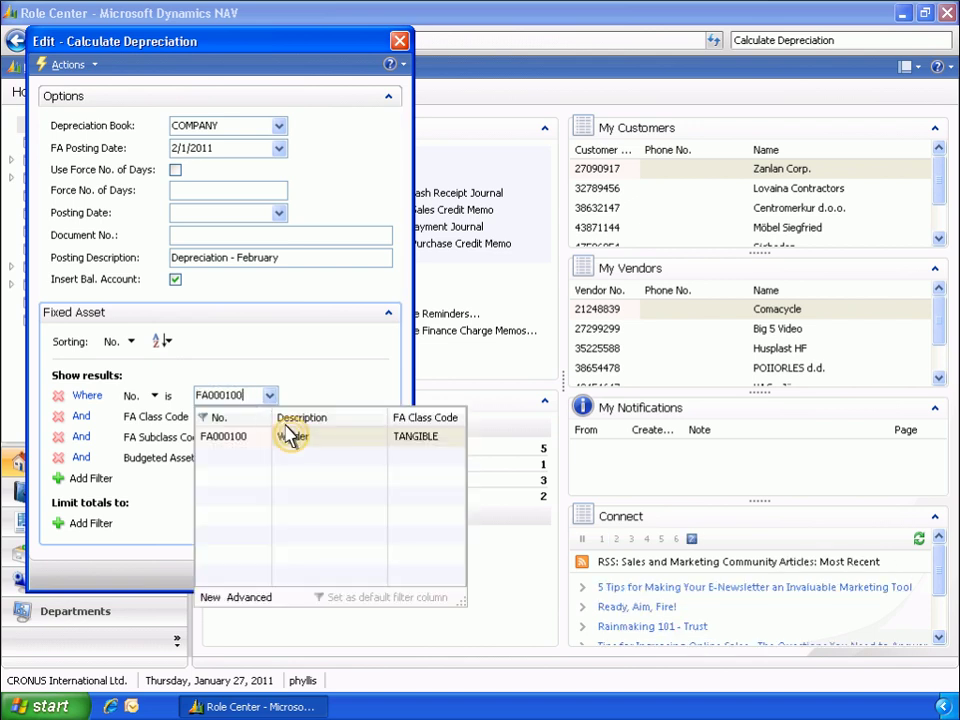
{"action": "left_click", "coordinate": [295, 441]}
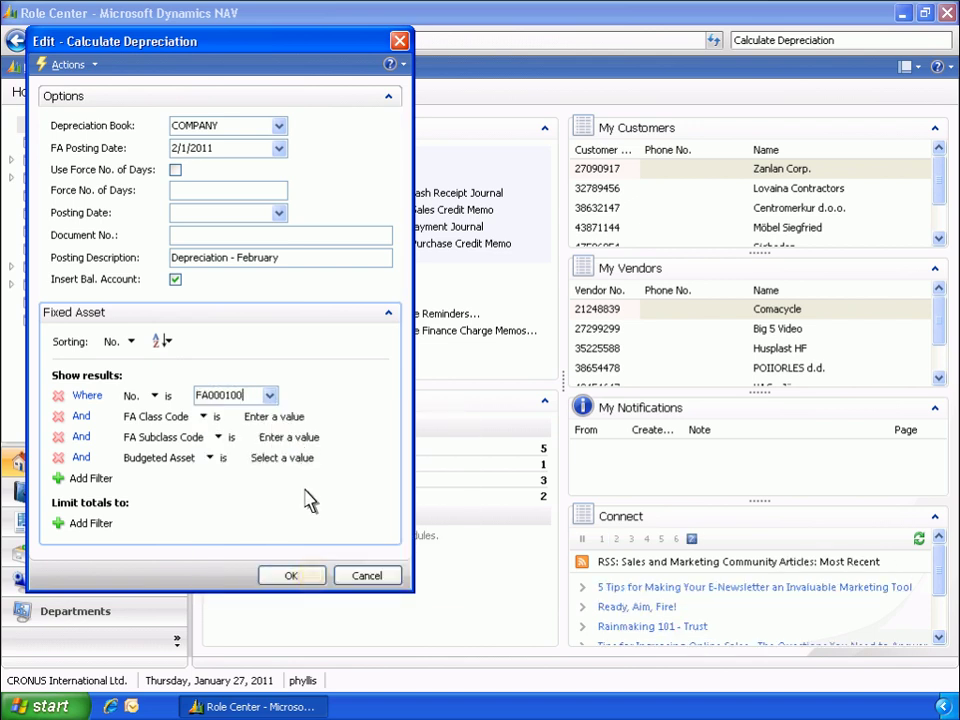
{"action": "left_click", "coordinate": [314, 576]}
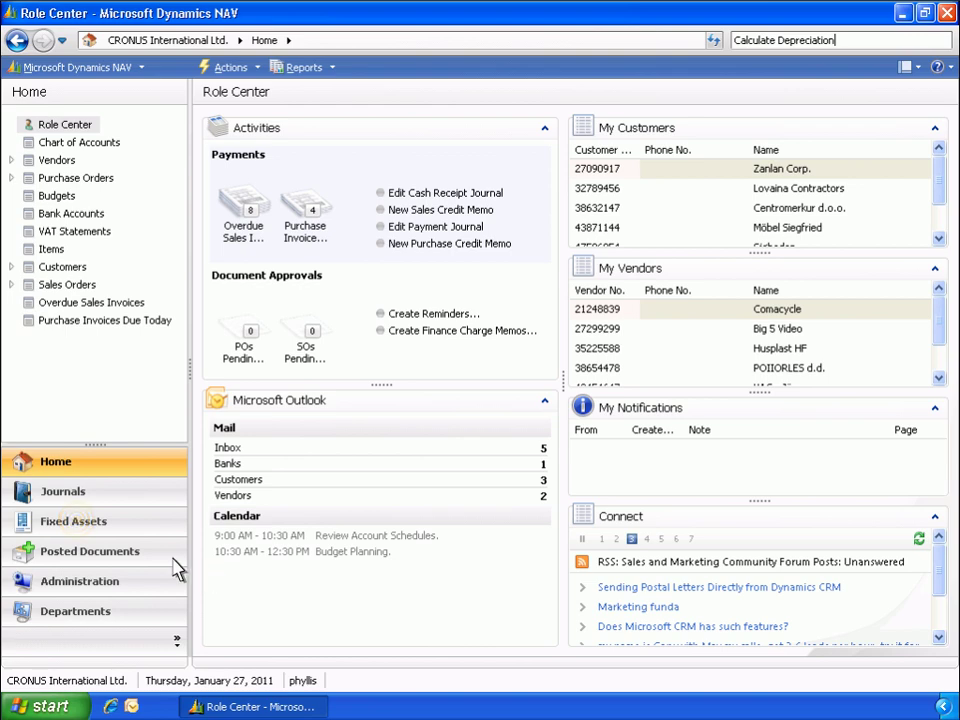
Post the depreciation lines in the DEFAULT batch of the Fixed Assets G/L Journals and close the journal.
{"action": "left_click", "coordinate": [83, 530]}
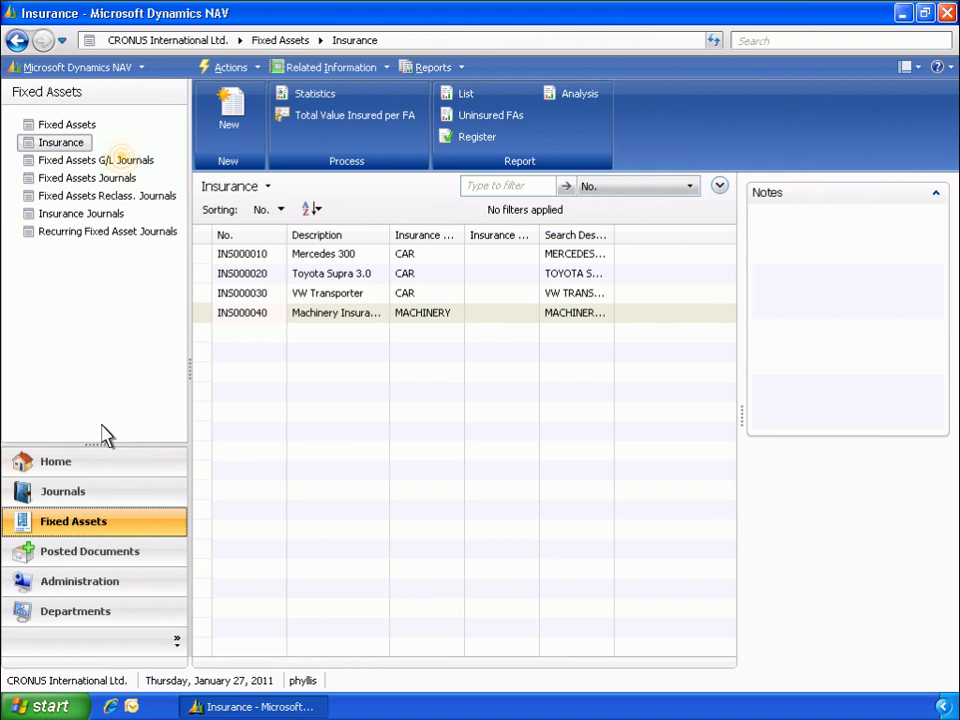
{"action": "left_click", "coordinate": [124, 159]}
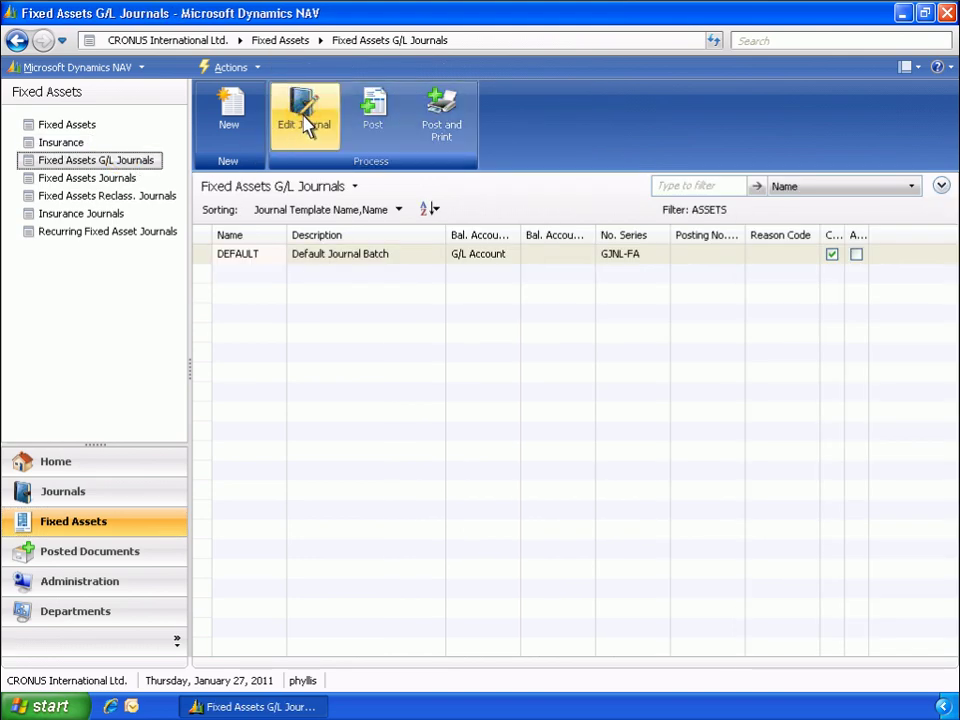
{"action": "left_click", "coordinate": [305, 125]}
{"action": "left_click", "coordinate": [88, 125]}
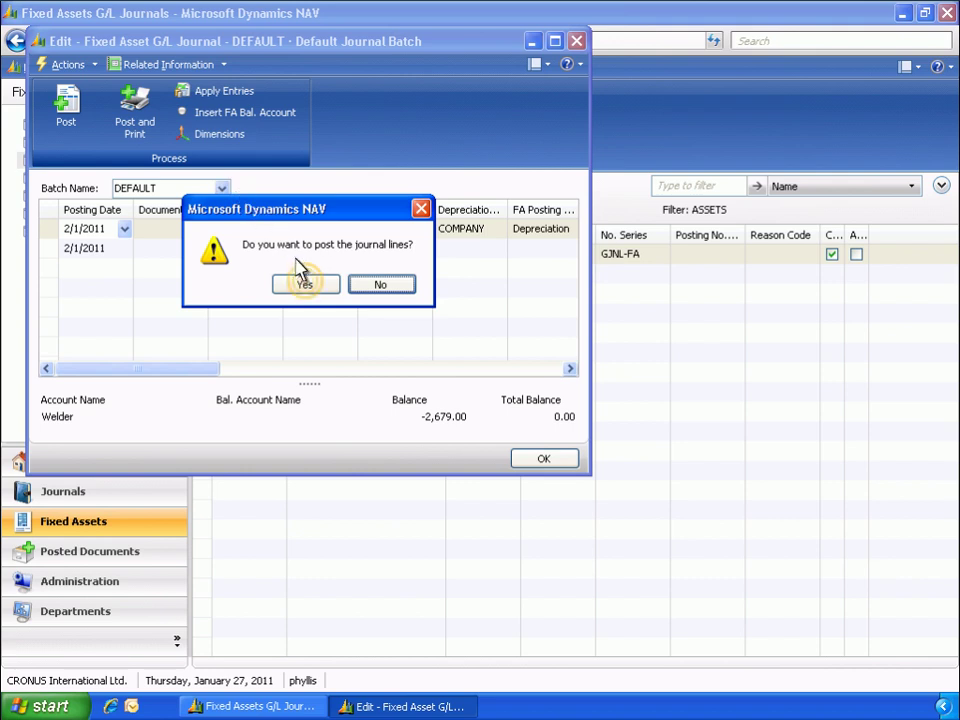
{"action": "left_click", "coordinate": [312, 287]}
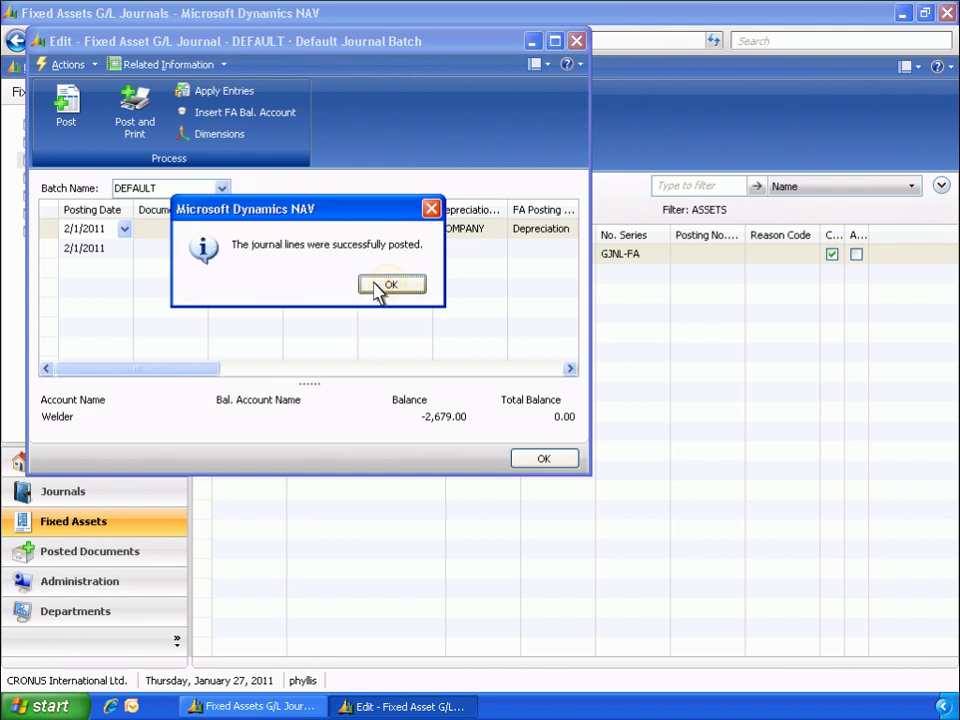
{"action": "left_click", "coordinate": [391, 286]}
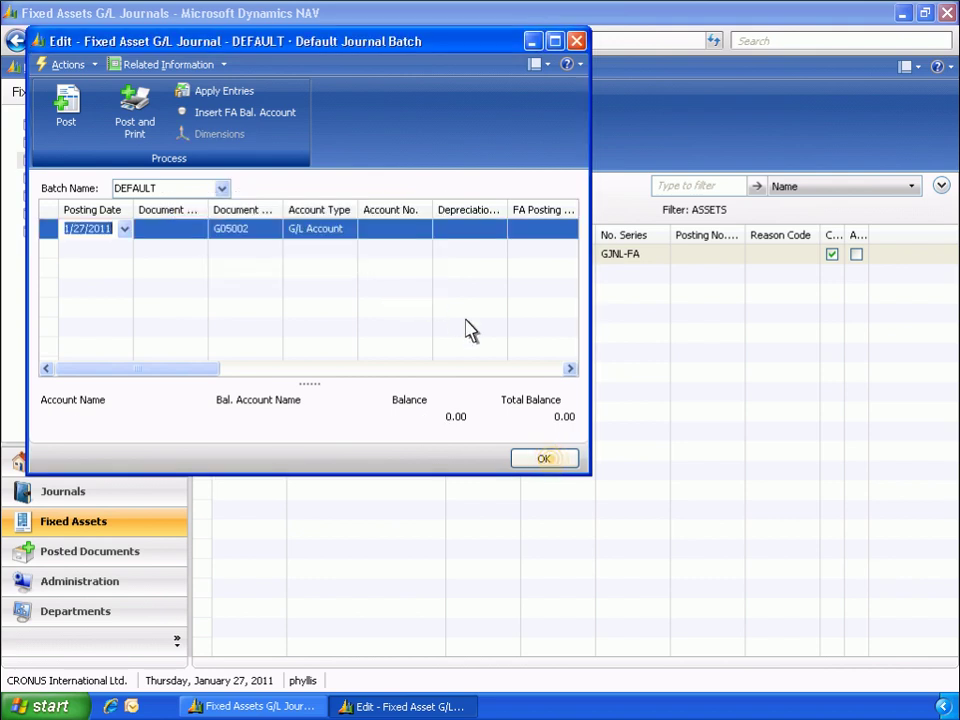
{"action": "left_click", "coordinate": [543, 459]}
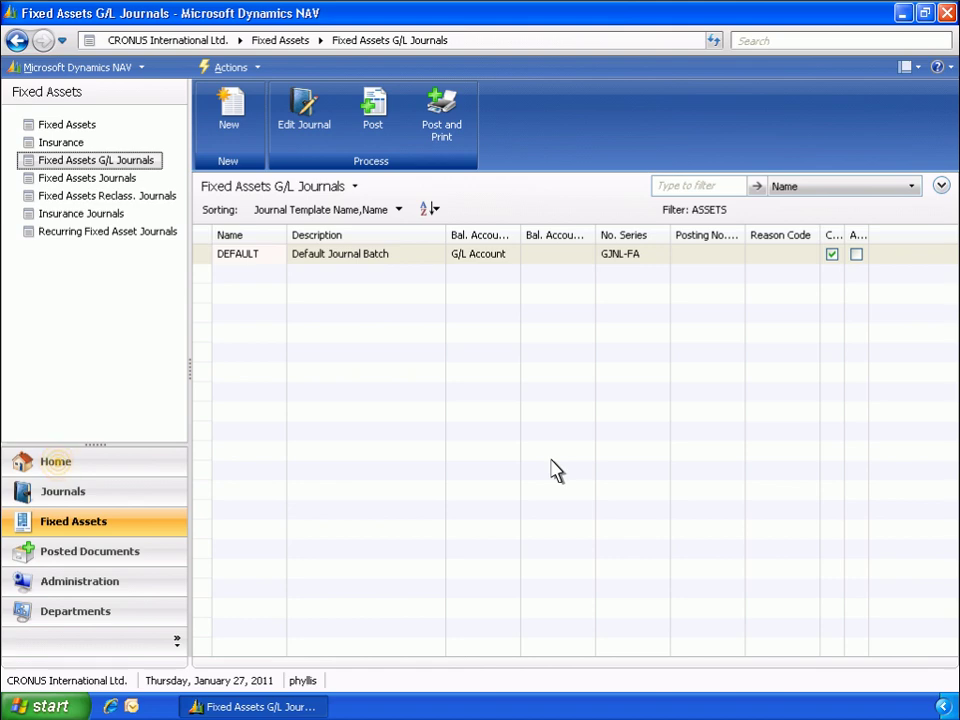
Search for FA G/L Journals from the home page and enter a Fixed Asset line for FA000100 with FA posting type Maintenance.
{"action": "left_click", "coordinate": [62, 474]}
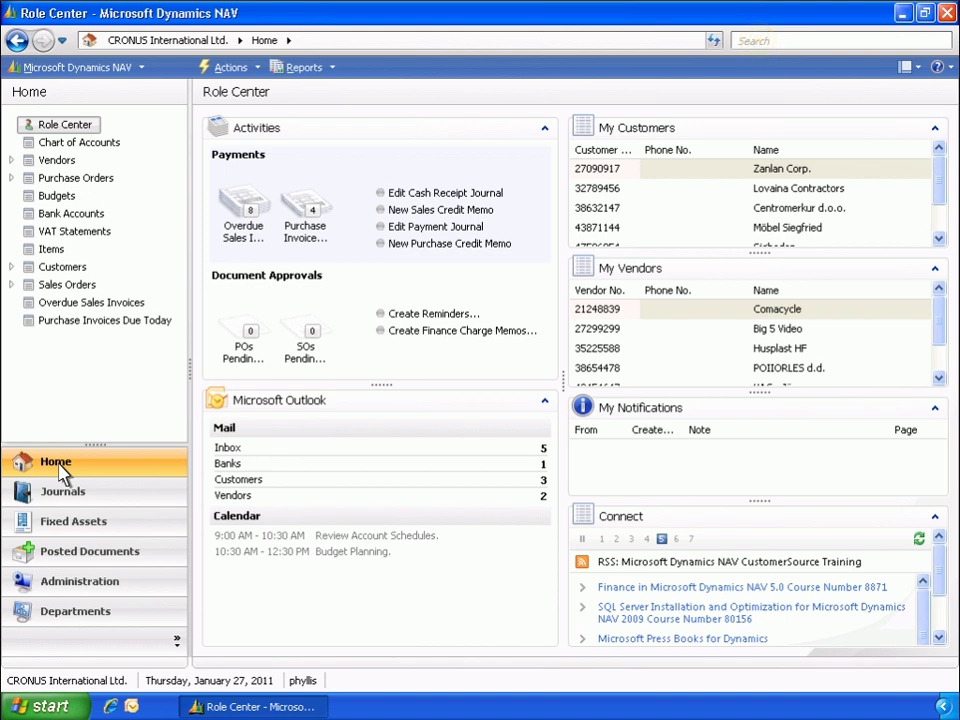
{"action": "left_click", "coordinate": [755, 40]}
{"action": "type", "text": "FA G/L Journals"}
{"action": "left_click", "coordinate": [594, 67]}
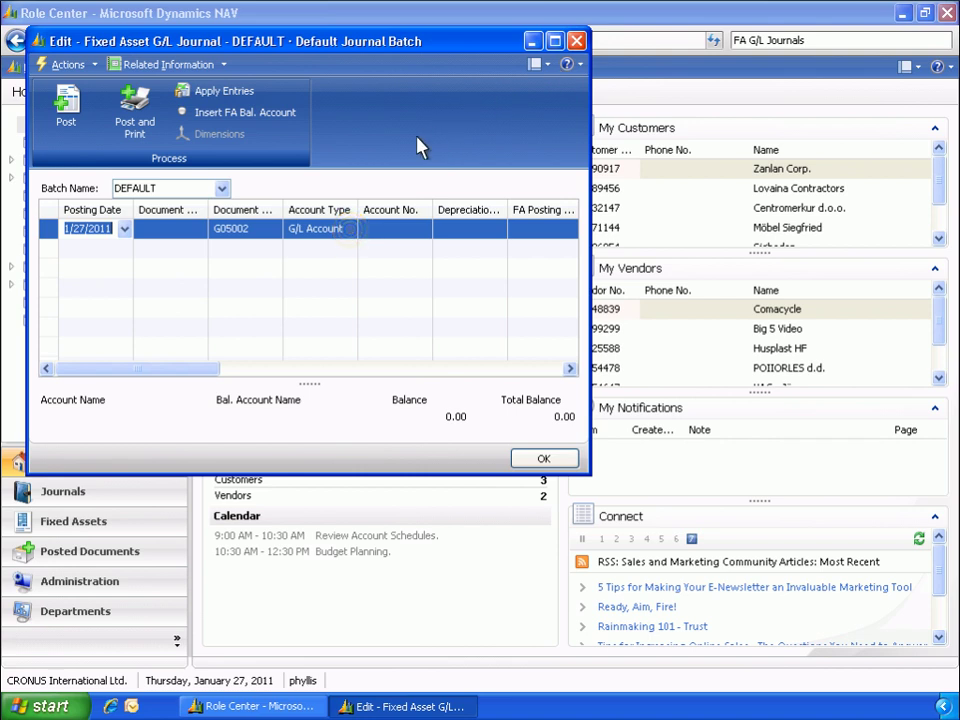
{"action": "left_click", "coordinate": [350, 231]}
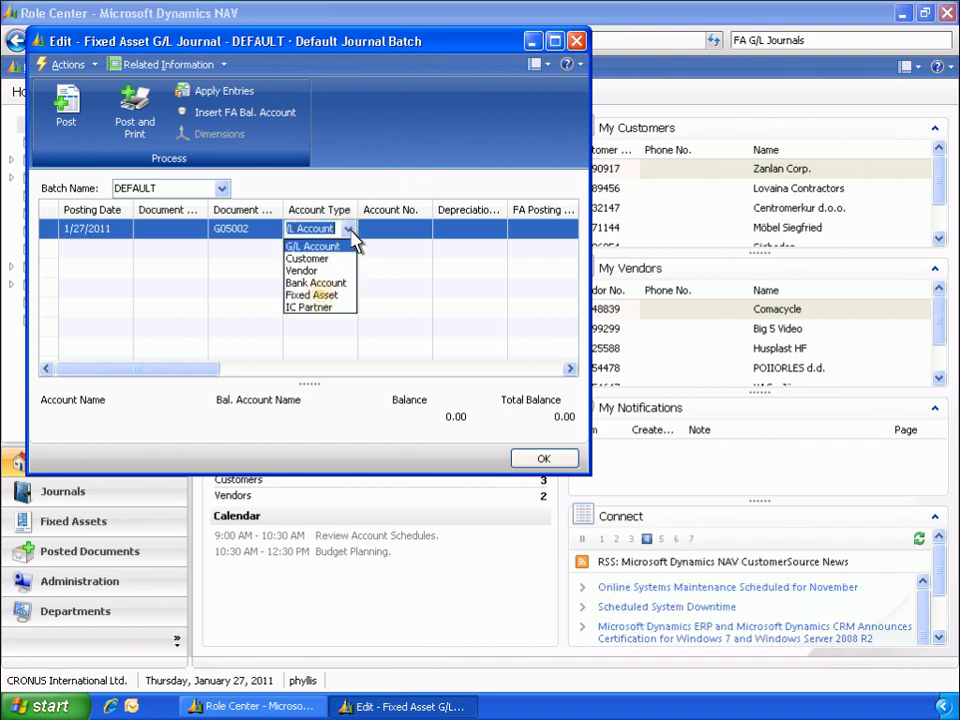
{"action": "left_click", "coordinate": [322, 298]}
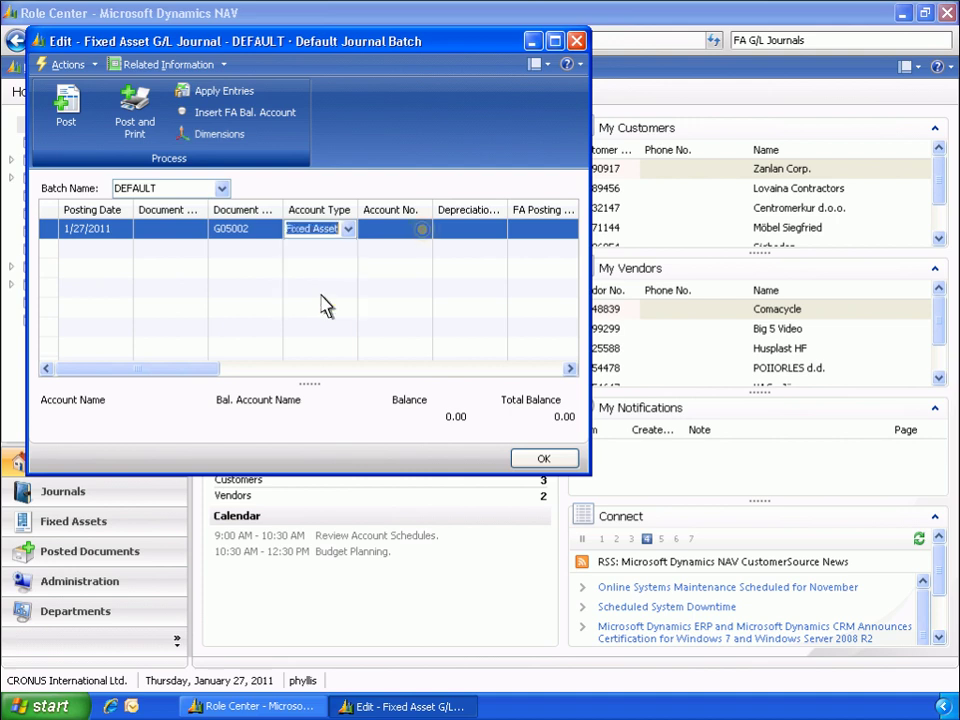
{"action": "left_click", "coordinate": [424, 230]}
{"action": "type", "text": "FA000100"}
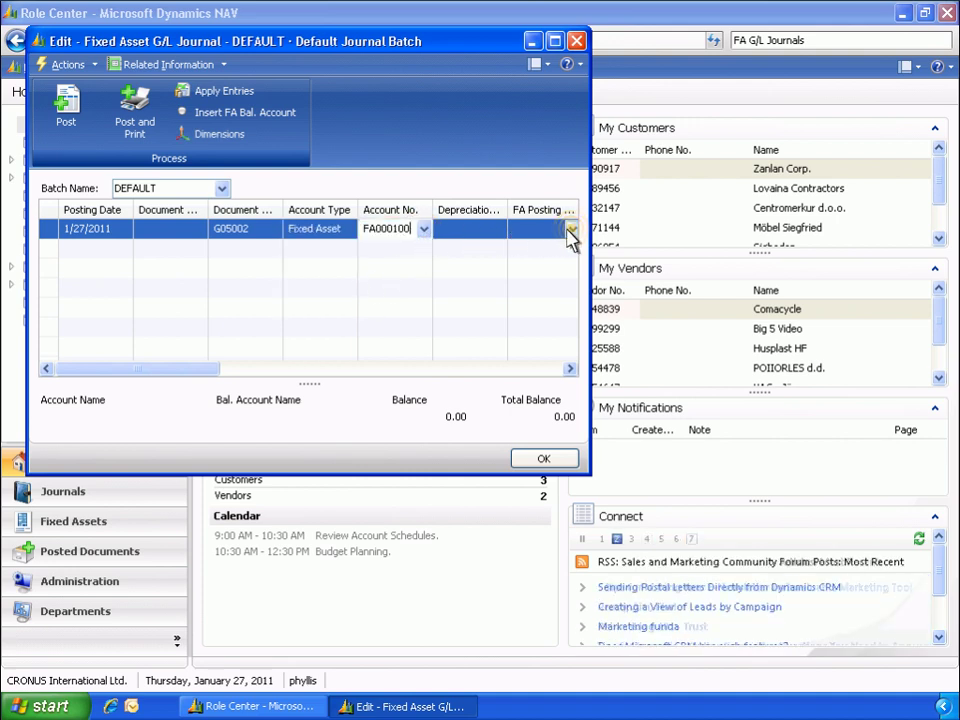
{"action": "left_click", "coordinate": [571, 230]}
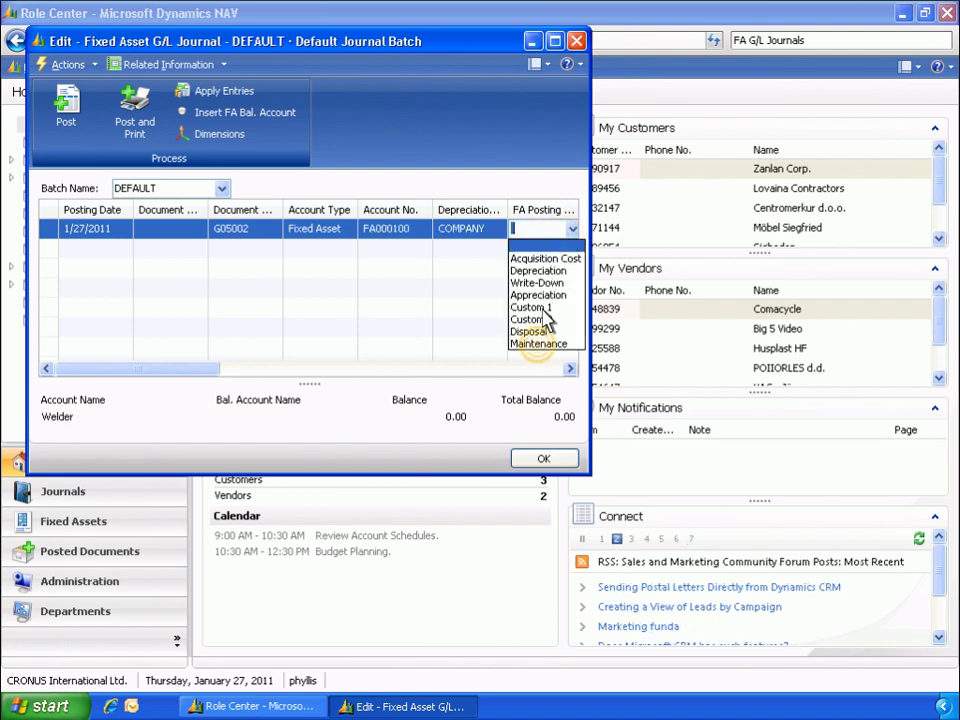
{"action": "left_click", "coordinate": [542, 345]}
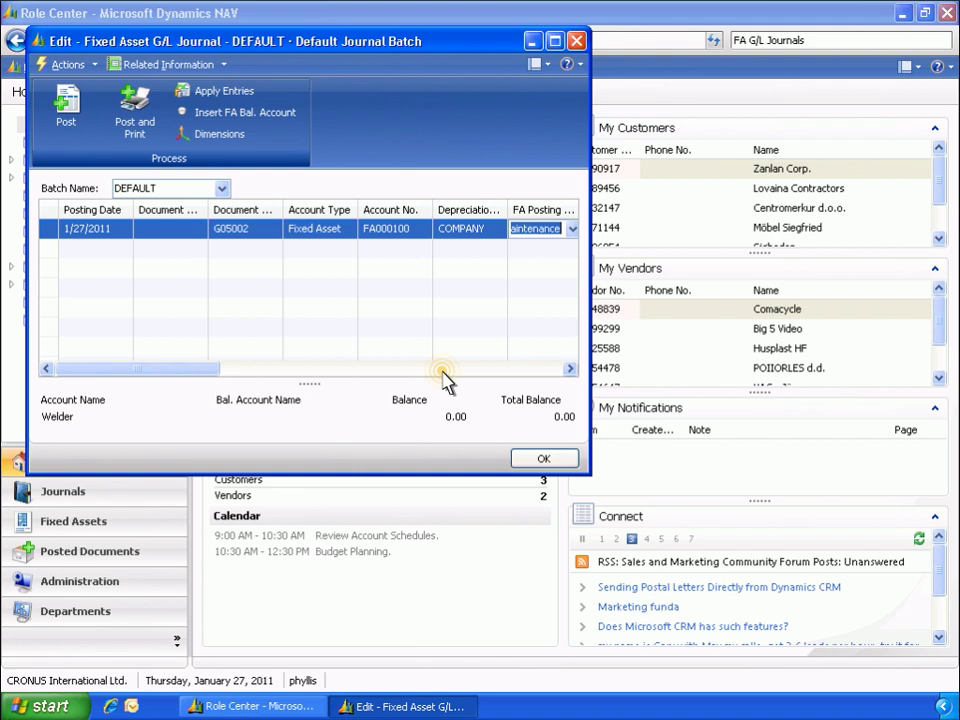
Complete the Welder journal line with amount 639, balancing G/L account 2910 (Cash) and maintenance code SERVICE.
{"action": "left_click", "coordinate": [443, 369]}
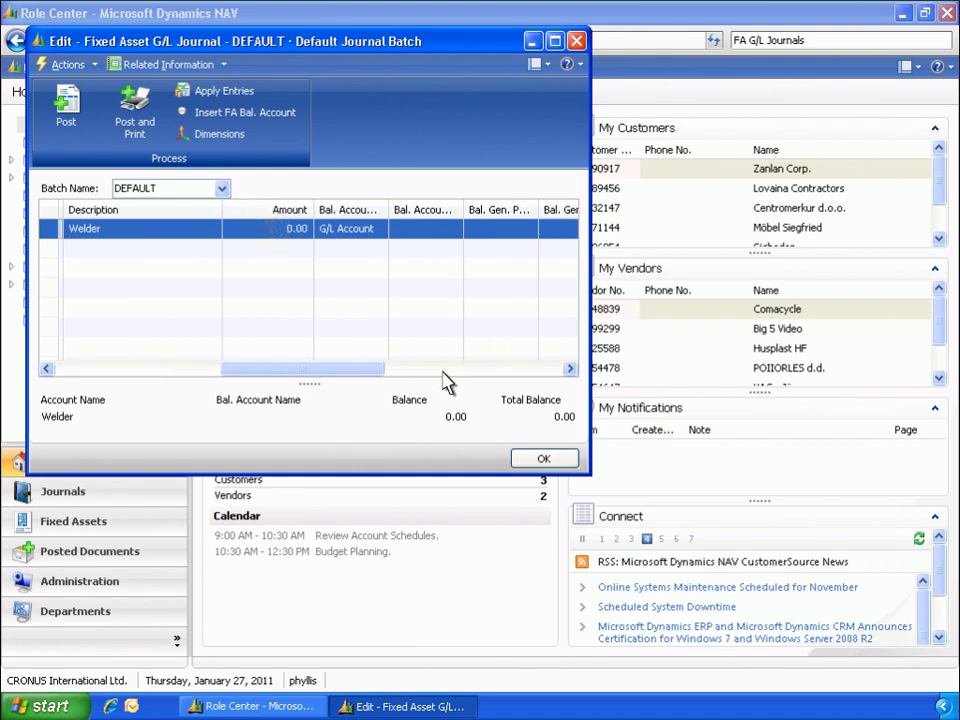
{"action": "left_click", "coordinate": [272, 230]}
{"action": "type", "text": "639"}
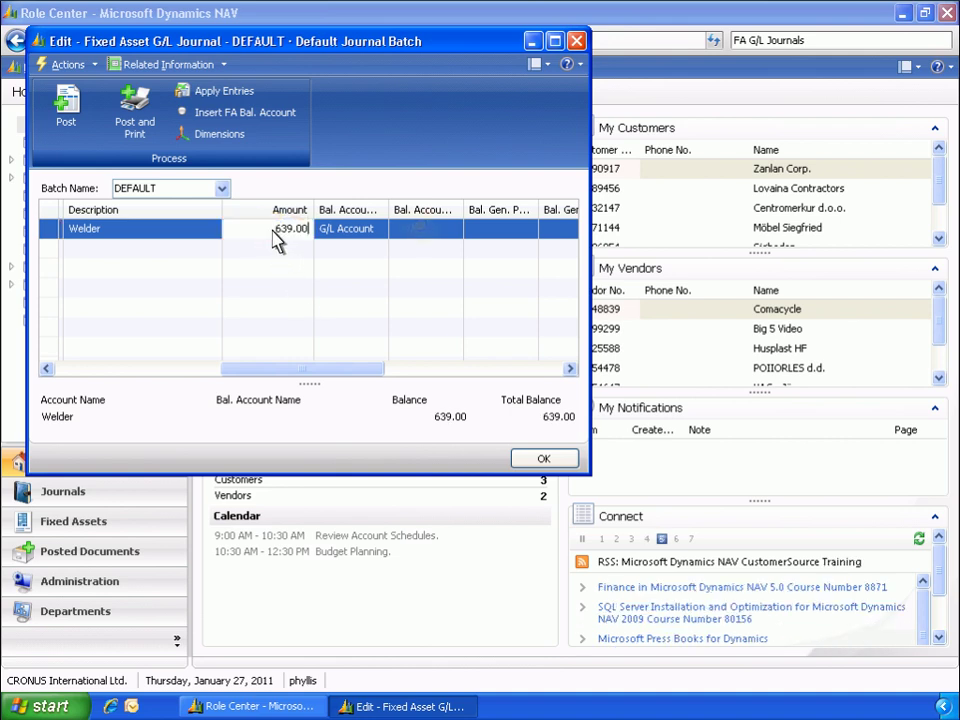
{"action": "left_click", "coordinate": [424, 232]}
{"action": "type", "text": "2910"}
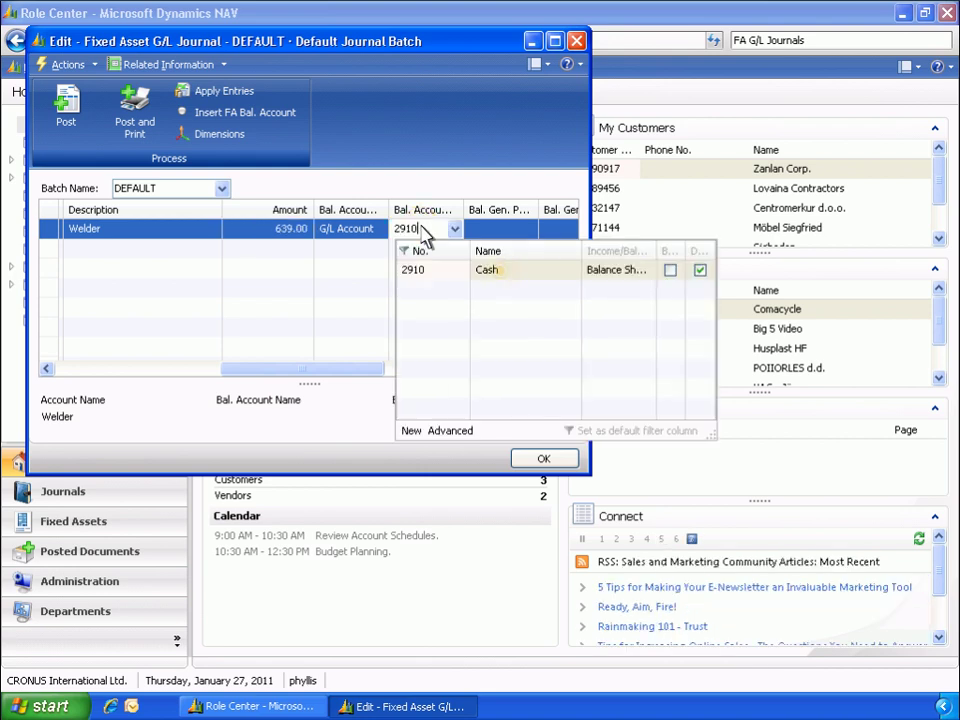
{"action": "left_click", "coordinate": [503, 280]}
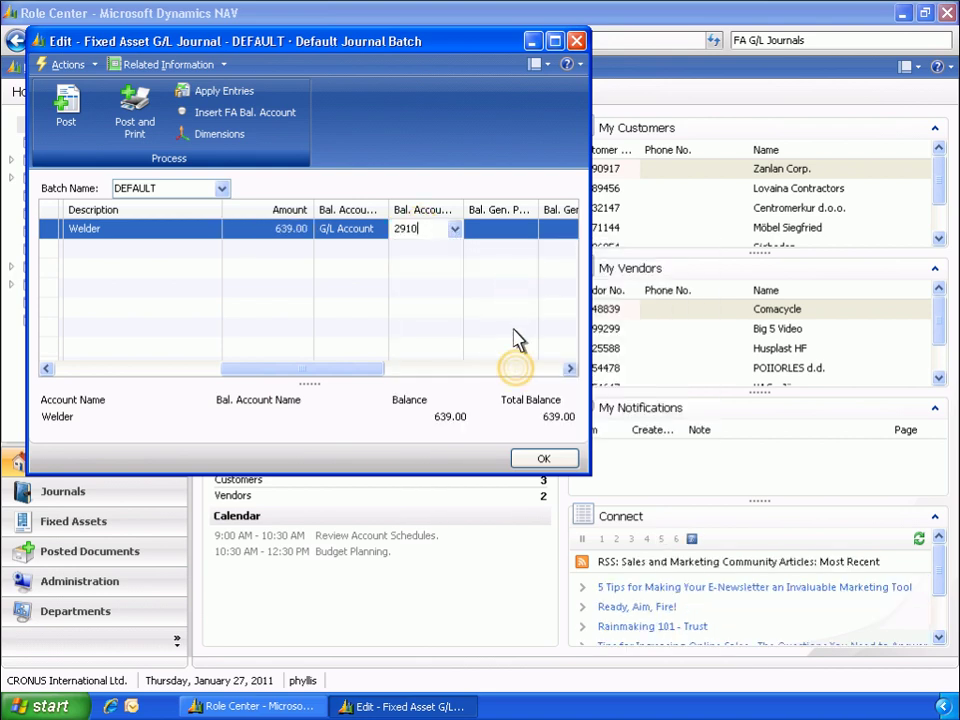
{"action": "left_click", "coordinate": [518, 368]}
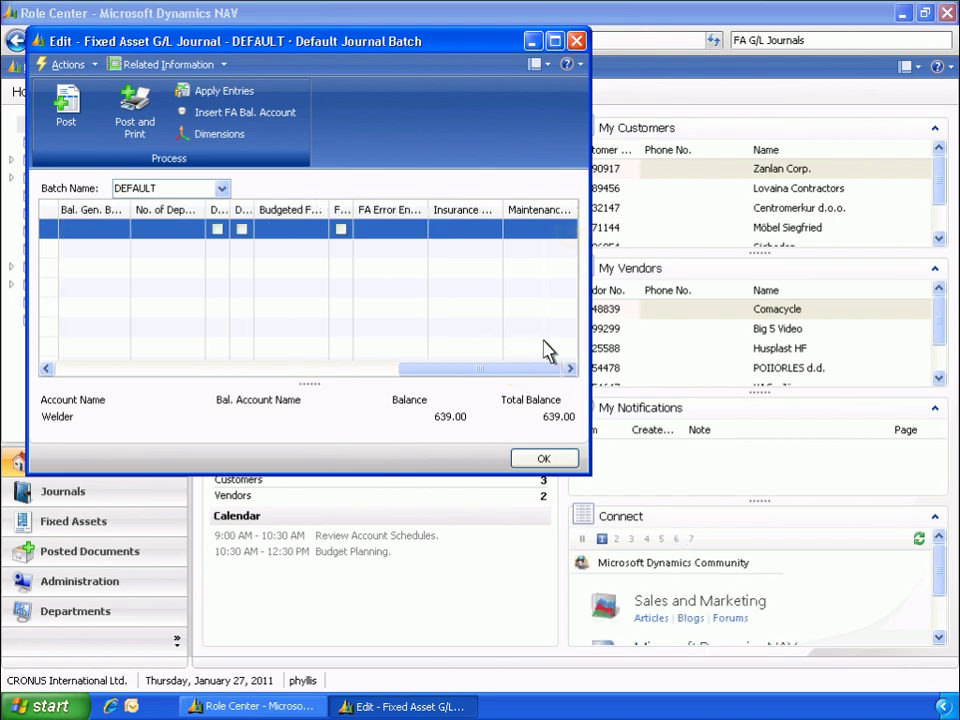
{"action": "left_click", "coordinate": [569, 230]}
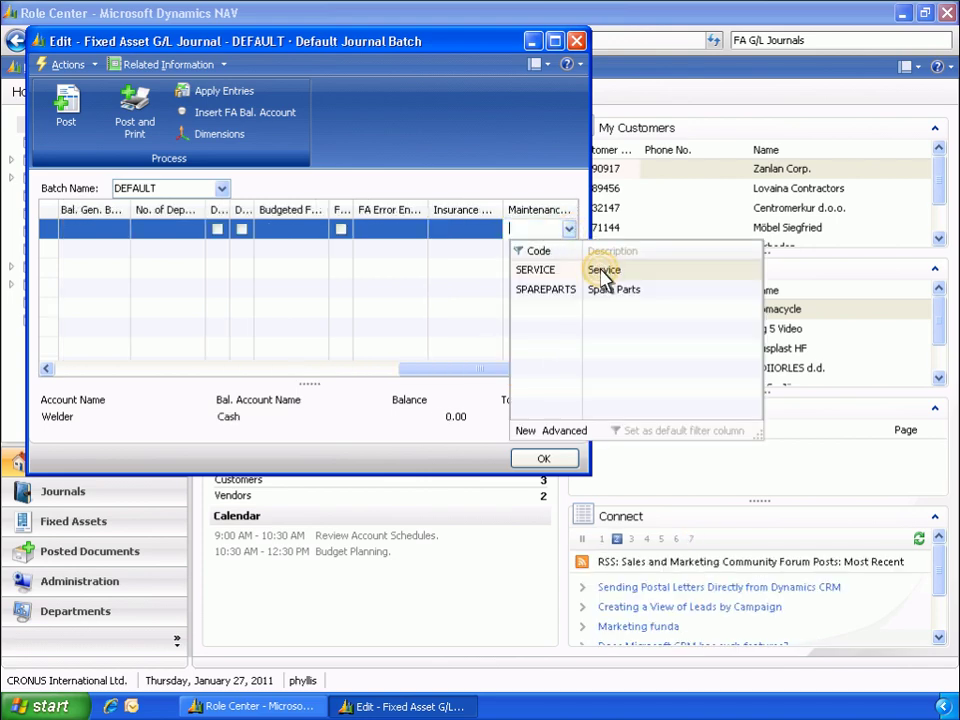
{"action": "left_click", "coordinate": [603, 272]}
Post the maintenance journal line and close the journal.
{"action": "left_click", "coordinate": [75, 122]}
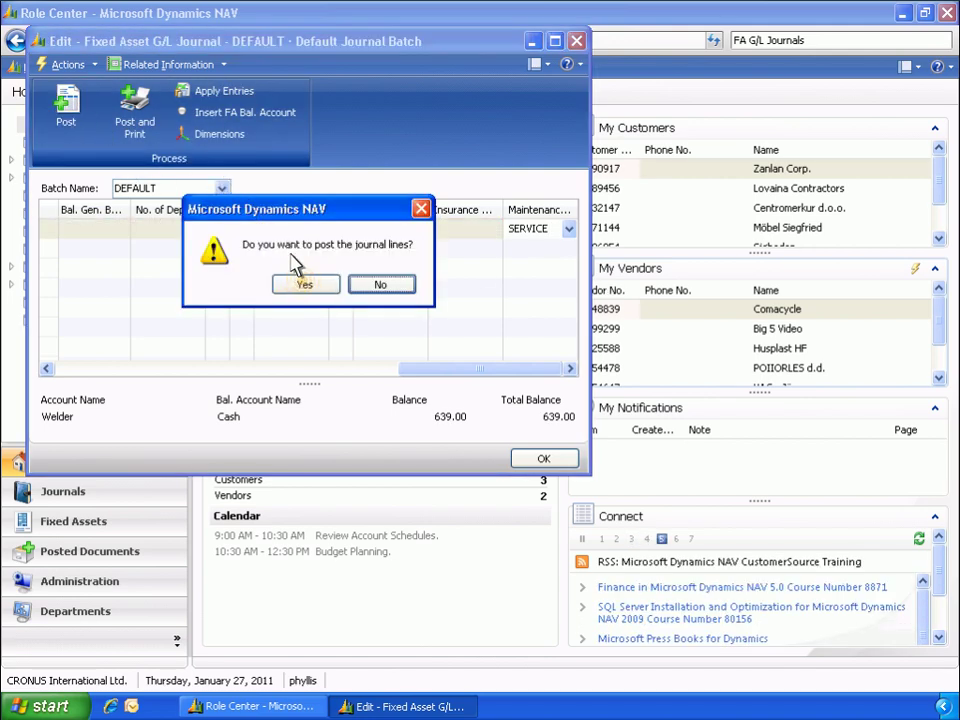
{"action": "left_click", "coordinate": [305, 285]}
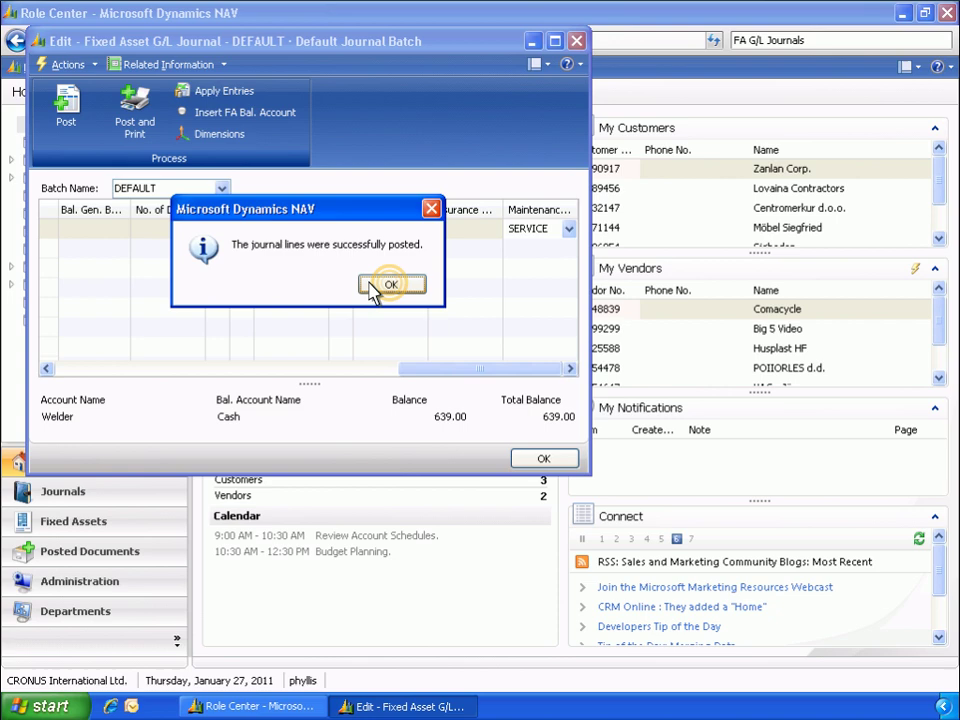
{"action": "left_click", "coordinate": [390, 287]}
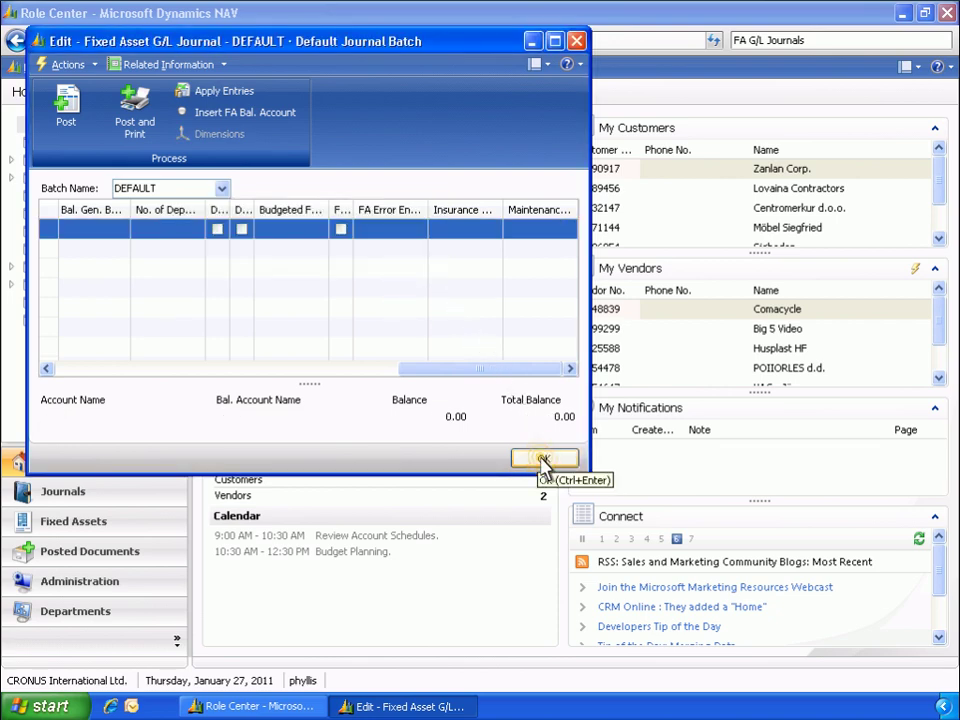
{"action": "left_click", "coordinate": [543, 459]}
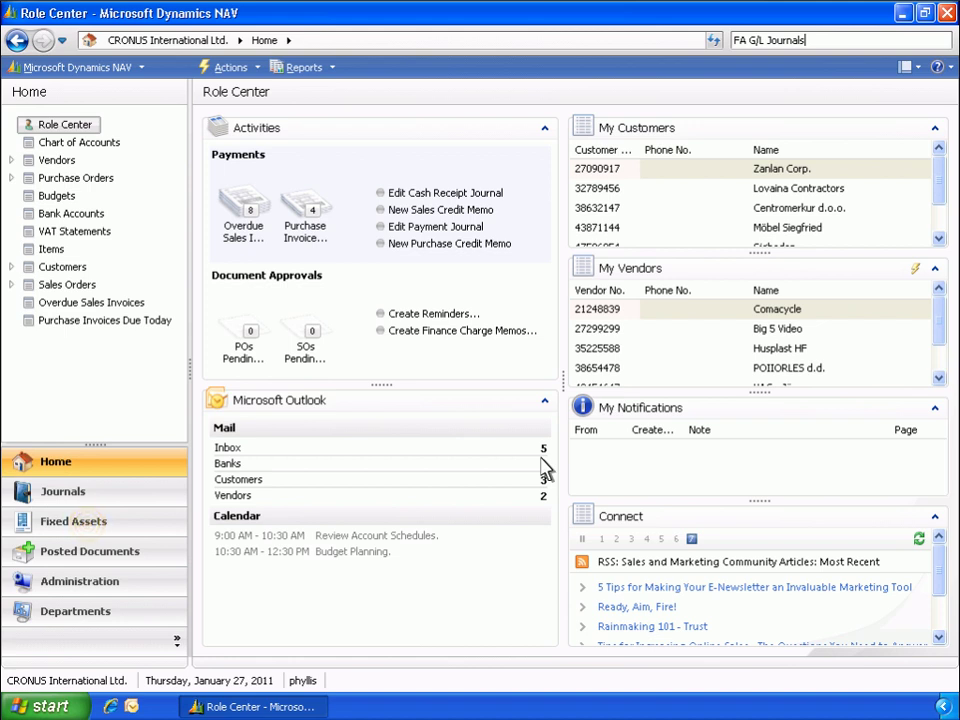
Review the maintenance ledger entries of fixed asset FA000100 (Welder) from its card, including the amount columns.
{"action": "left_click", "coordinate": [90, 527]}
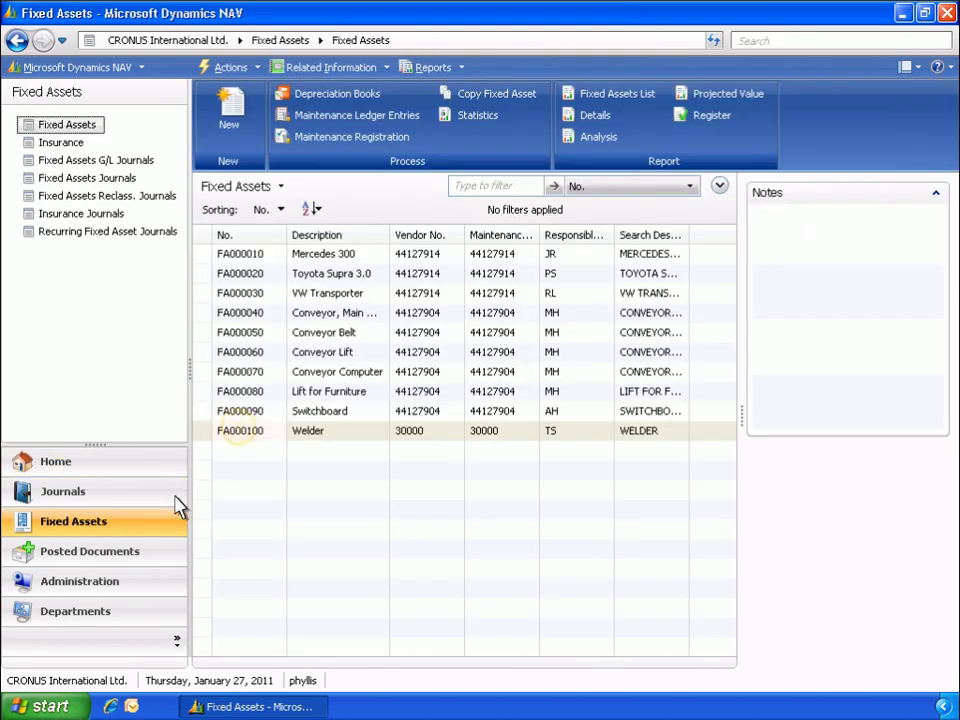
{"action": "double_click", "coordinate": [243, 440]}
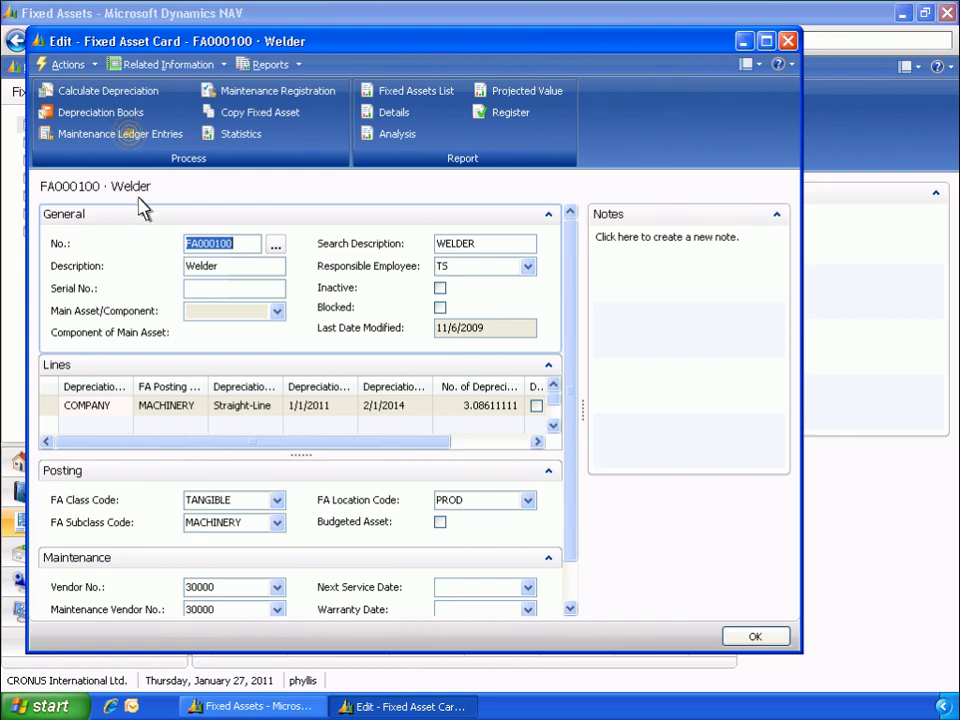
{"action": "left_click", "coordinate": [130, 140]}
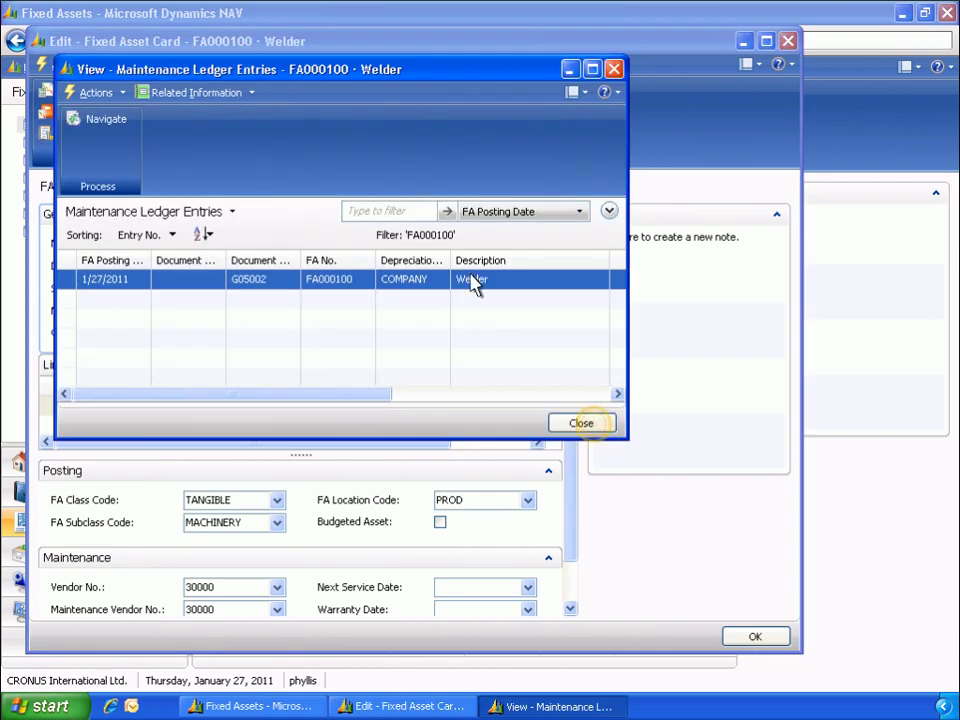
{"action": "left_click", "coordinate": [574, 393]}
{"action": "left_click", "coordinate": [588, 425]}
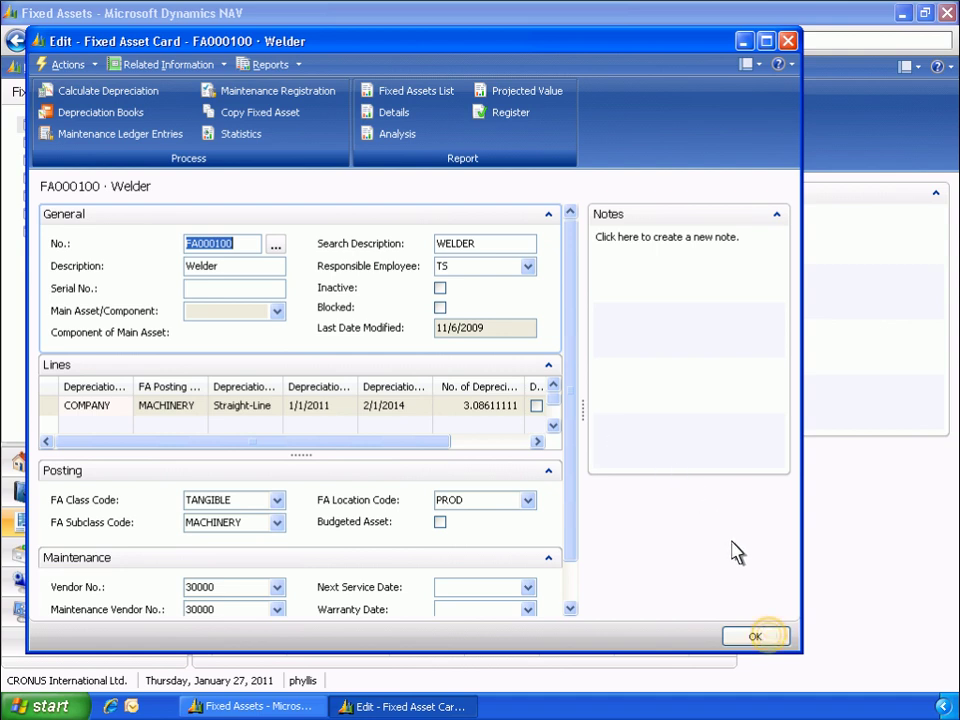
Review the statistics of fixed asset FA000100 (Welder) and the entries behind its book value from the asset card.
{"action": "left_click", "coordinate": [755, 637]}
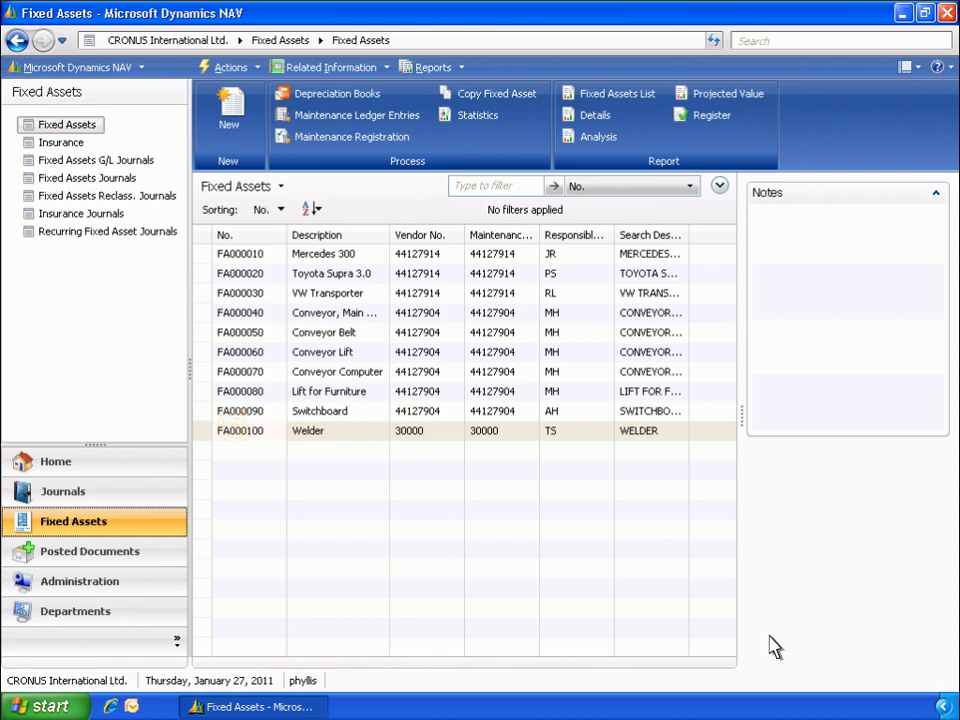
{"action": "double_click", "coordinate": [240, 435]}
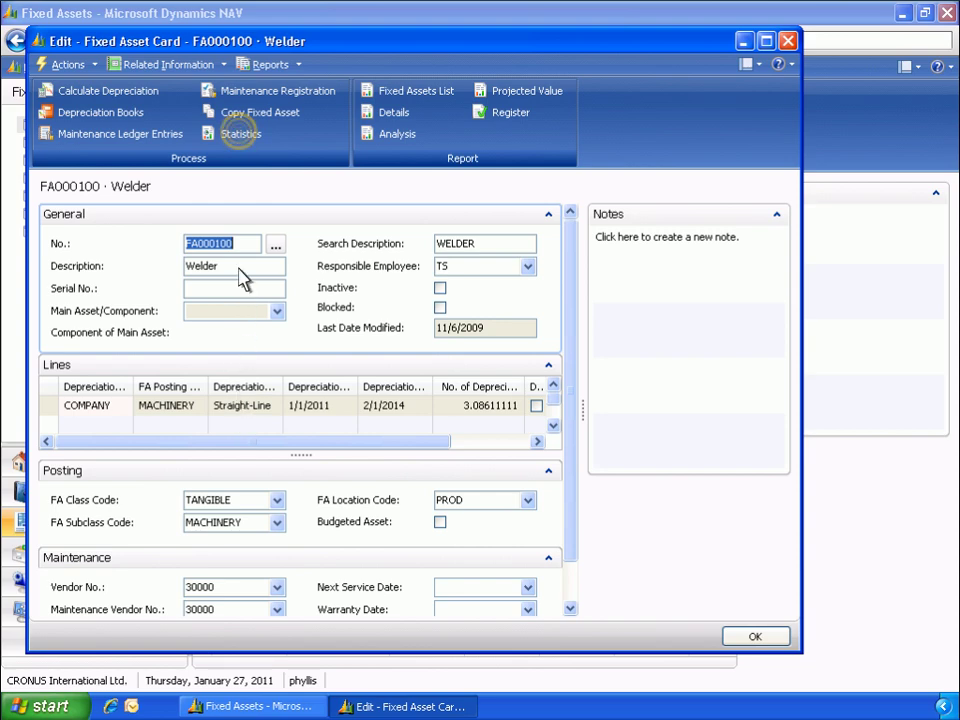
{"action": "left_click", "coordinate": [240, 135]}
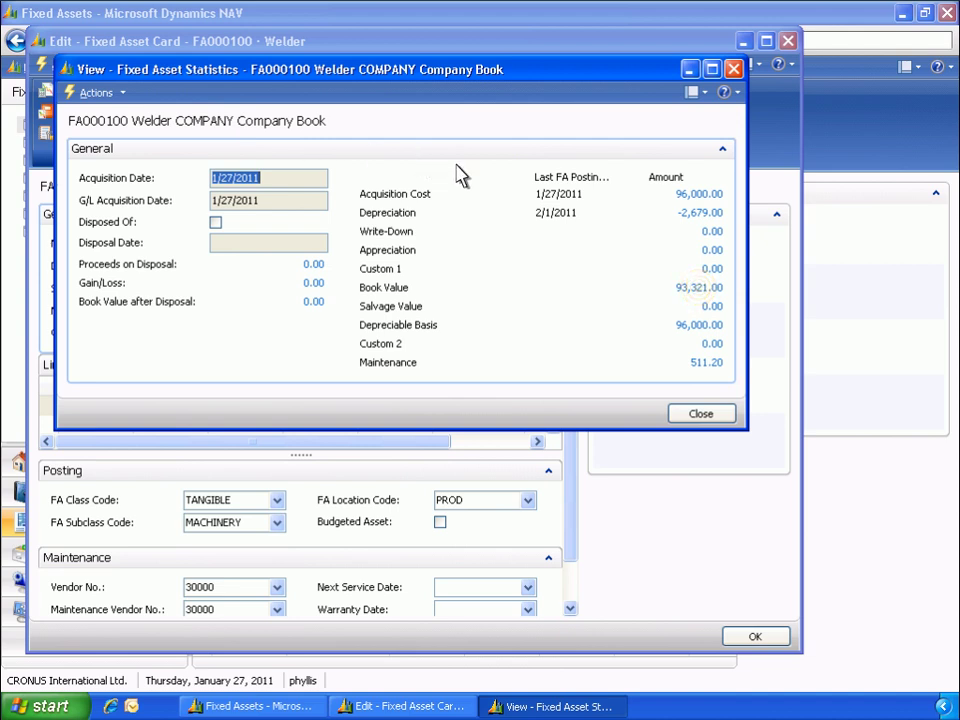
{"action": "left_click", "coordinate": [697, 288]}
{"action": "left_click", "coordinate": [498, 423]}
{"action": "left_click", "coordinate": [706, 420]}
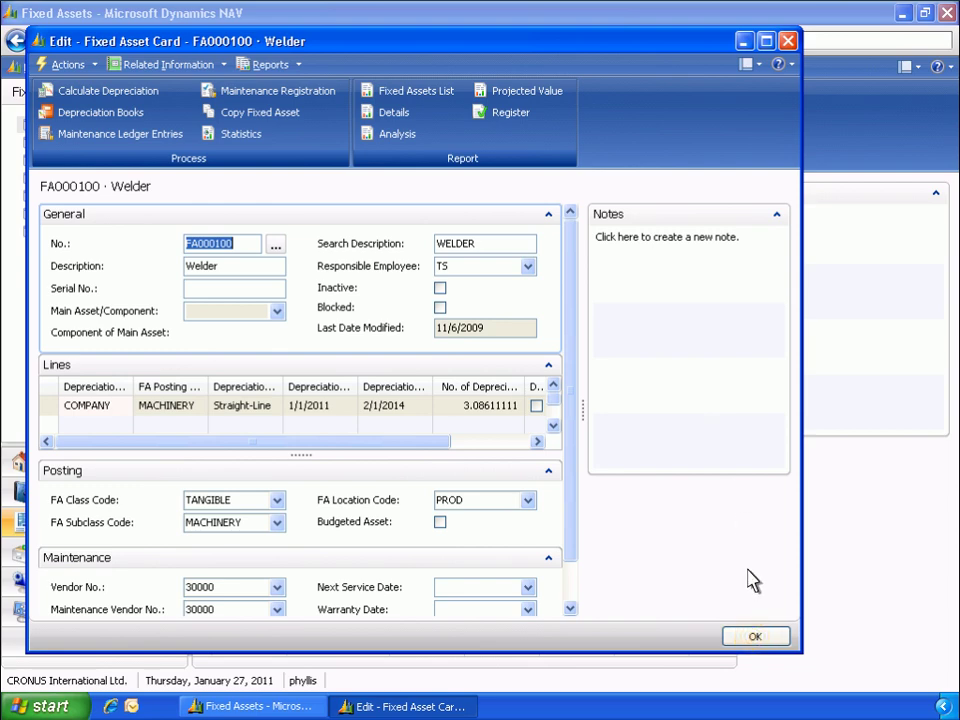
{"action": "left_click", "coordinate": [755, 638]}
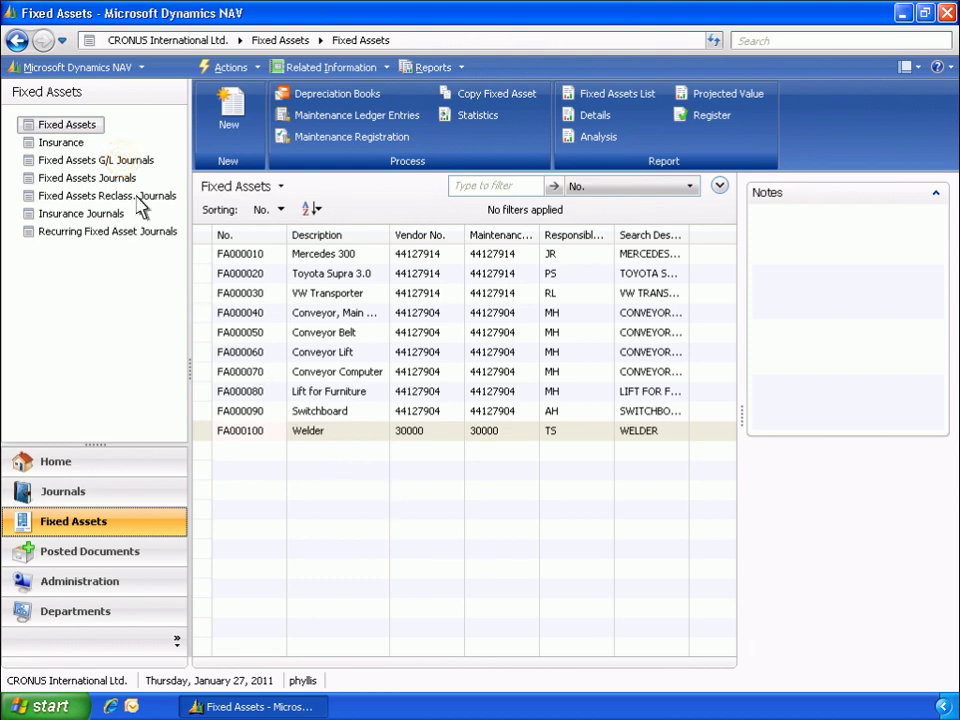
Start a line in the DEFAULT Fixed Asset G/L Journal with posting date 3/1/2014, document type Payment and account type Fixed Asset.
{"action": "left_click", "coordinate": [125, 162]}
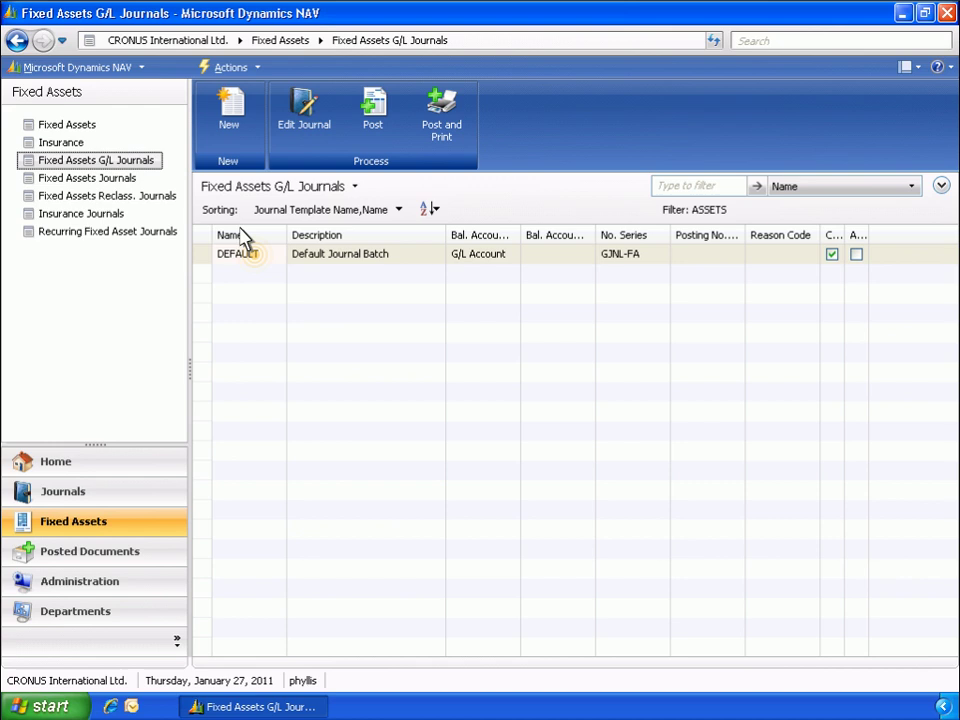
{"action": "double_click", "coordinate": [258, 262]}
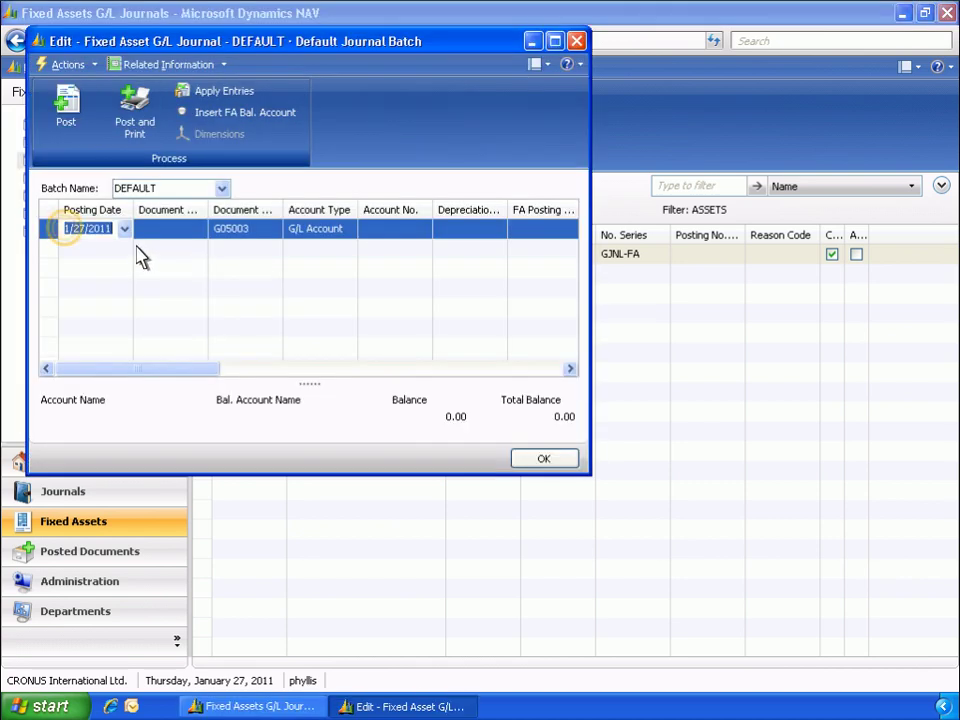
{"action": "type", "text": "3/1/2014"}
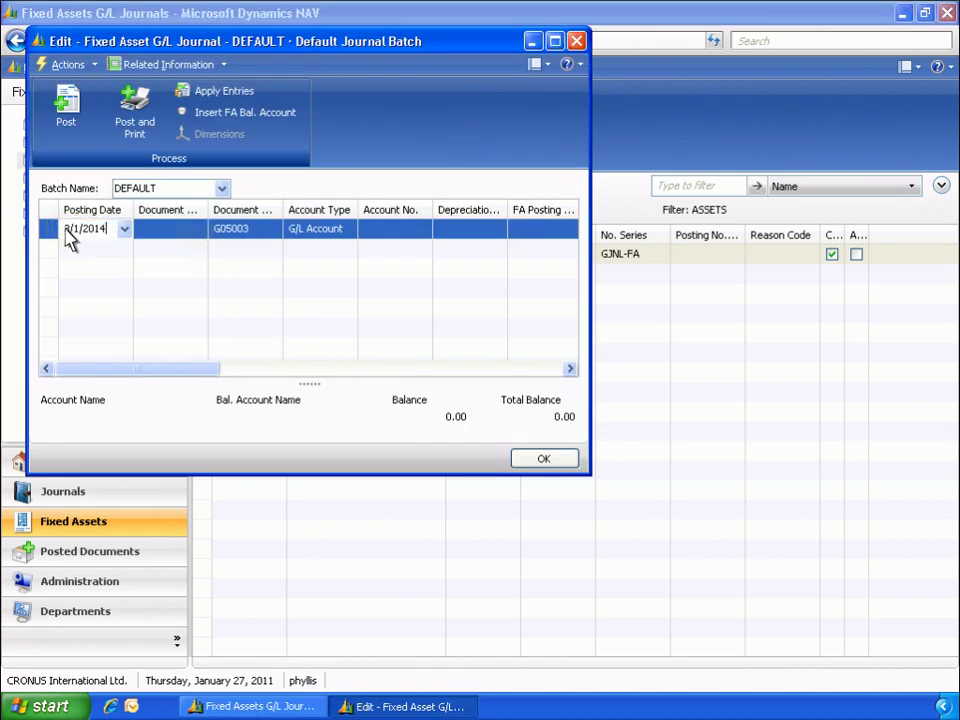
{"action": "left_click", "coordinate": [197, 231]}
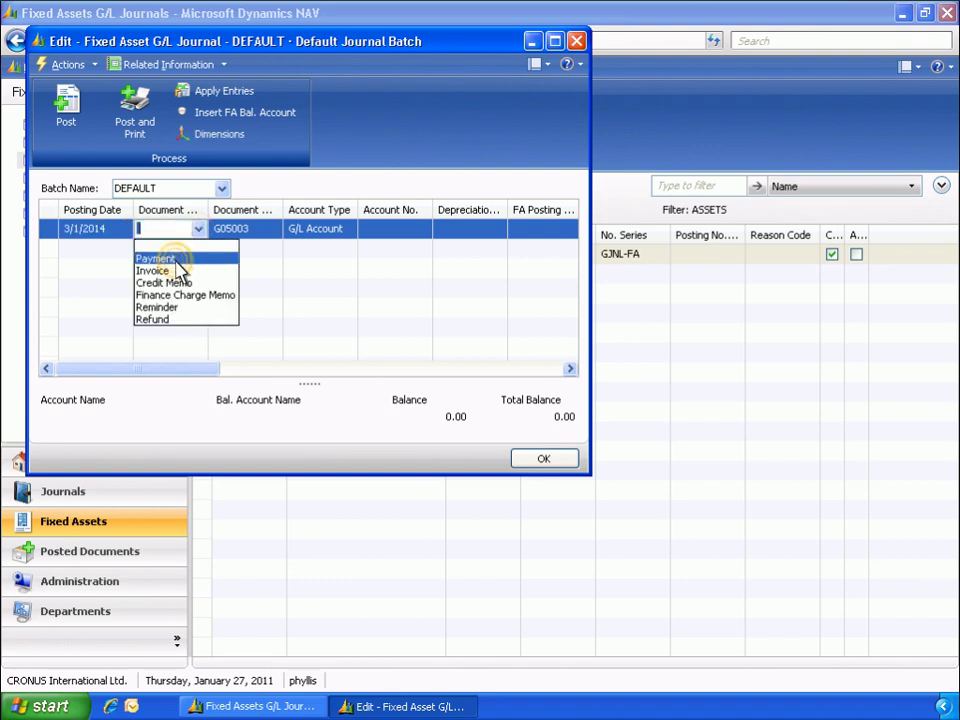
{"action": "left_click", "coordinate": [177, 262]}
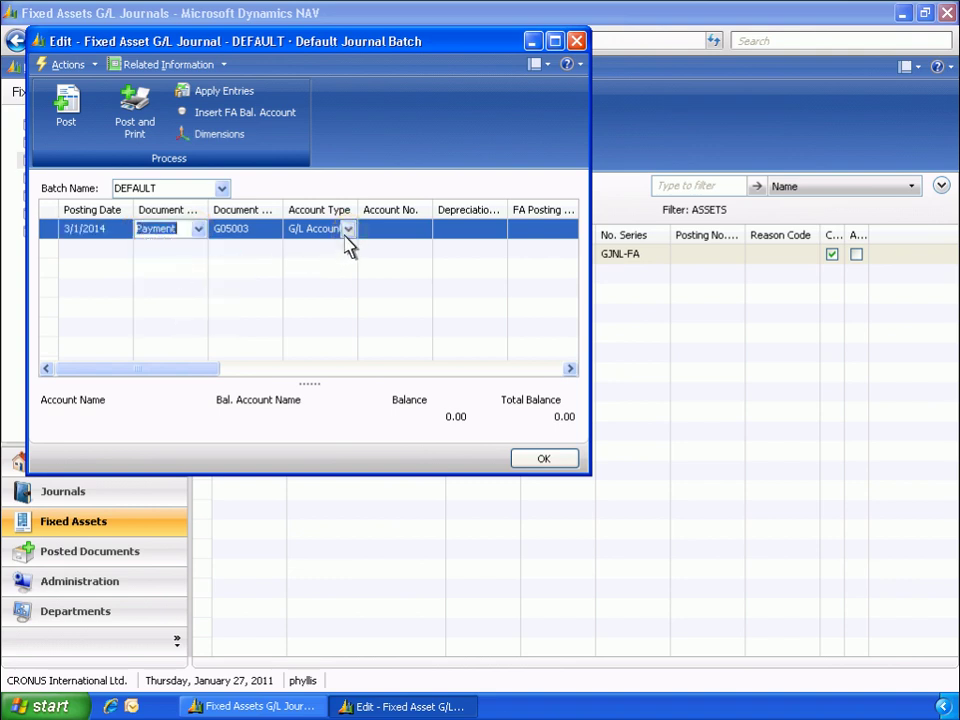
{"action": "left_click", "coordinate": [350, 231]}
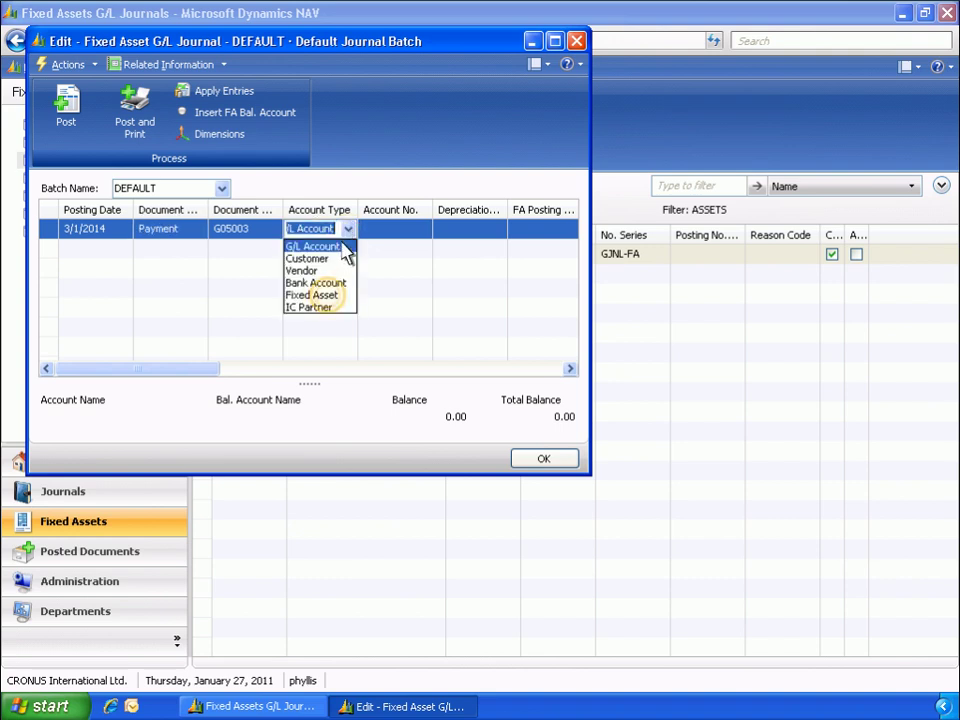
{"action": "left_click", "coordinate": [330, 296]}
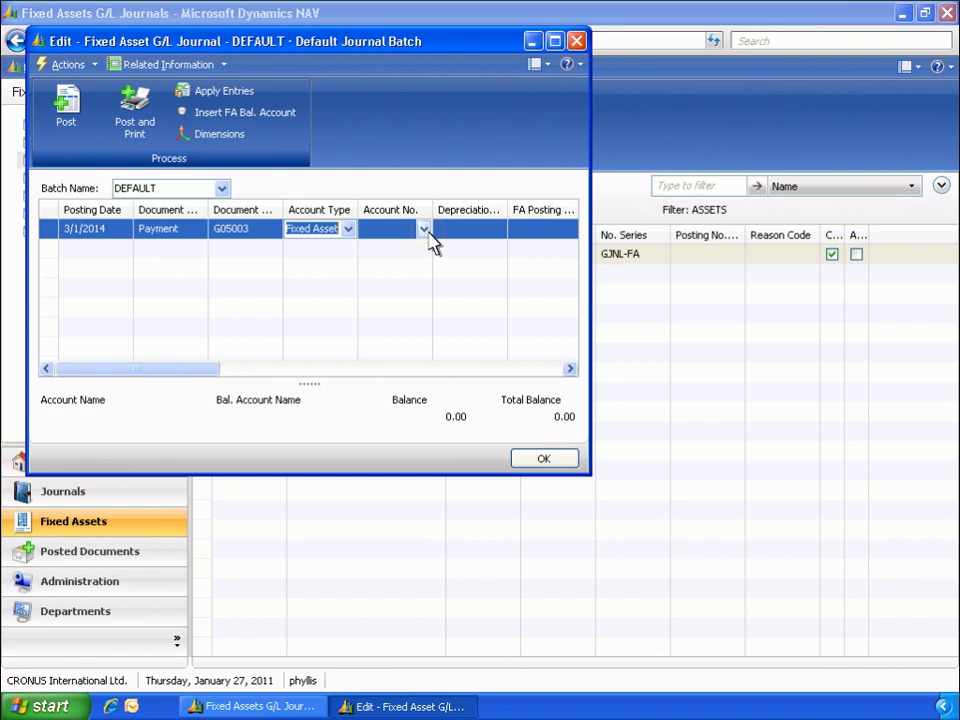
Assign asset FA000100, depreciation book COMPANY and FA posting type Disposal to the journal line.
{"action": "left_click", "coordinate": [428, 233]}
{"action": "type", "text": "FA000100"}
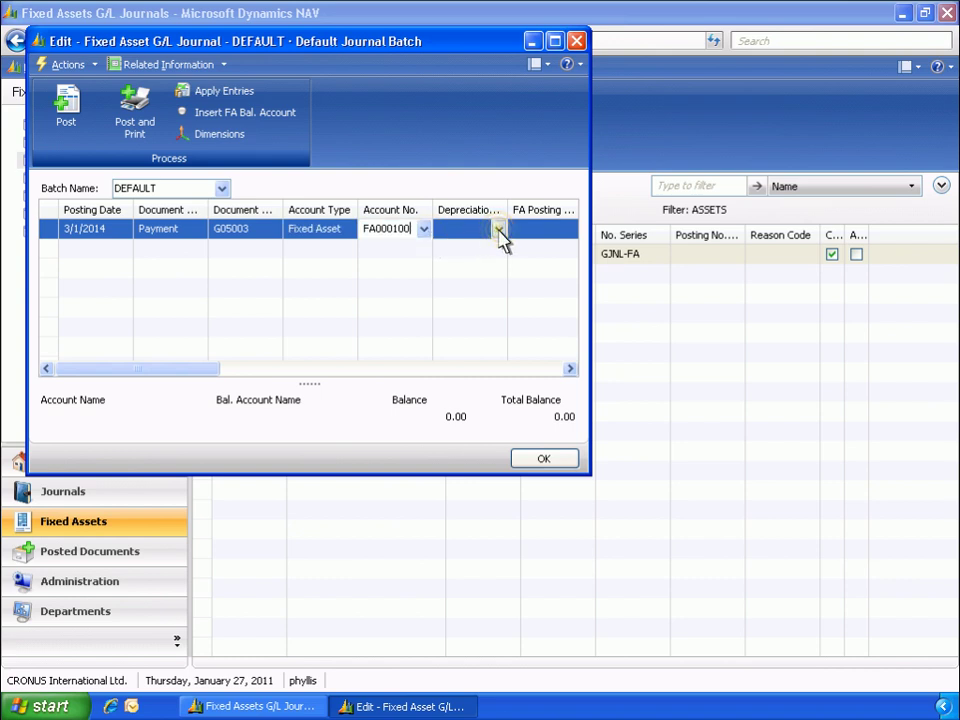
{"action": "left_click", "coordinate": [499, 229]}
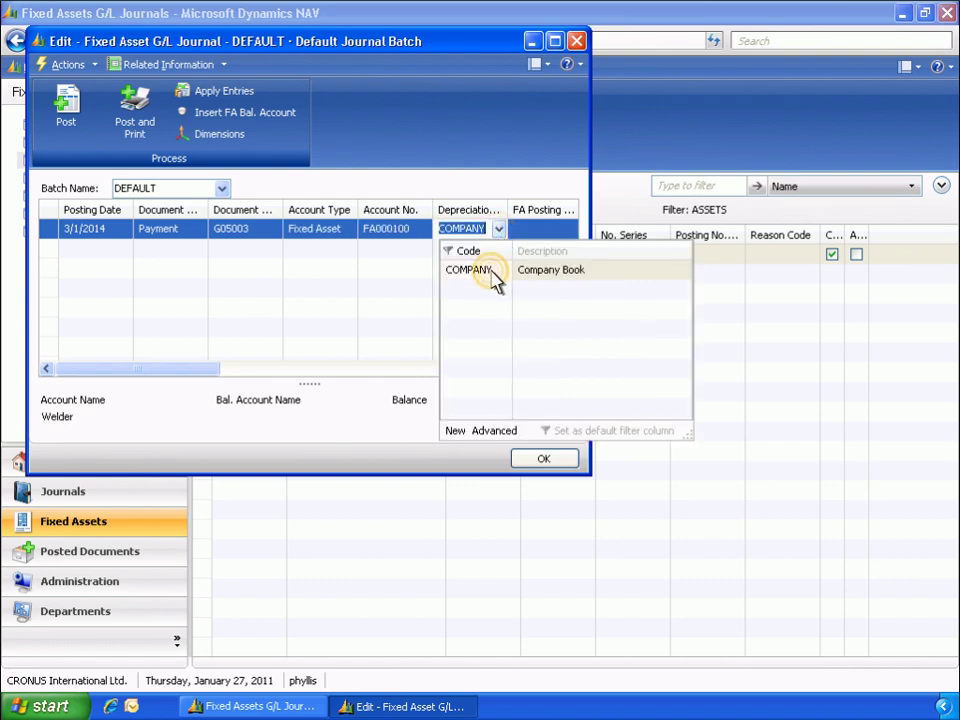
{"action": "left_click", "coordinate": [493, 272]}
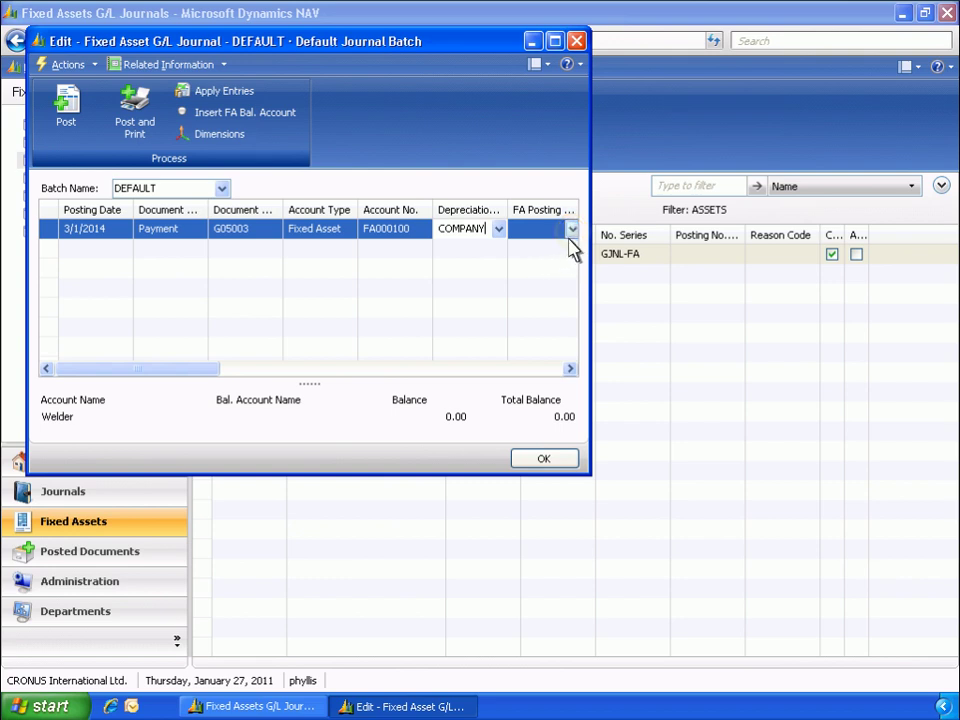
{"action": "left_click", "coordinate": [572, 229]}
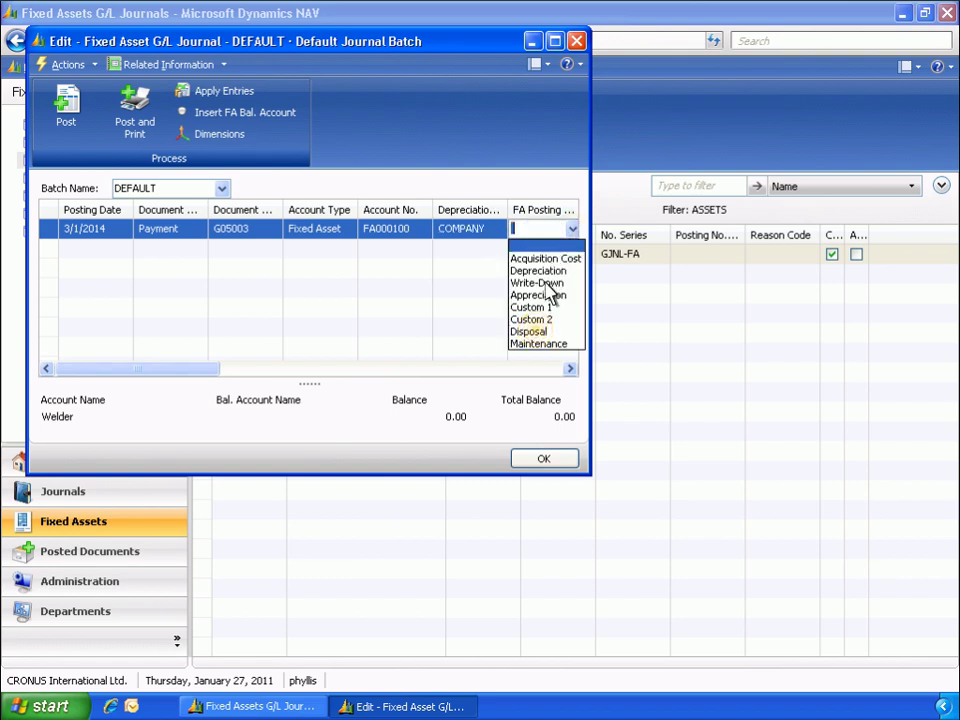
{"action": "left_click", "coordinate": [538, 331]}
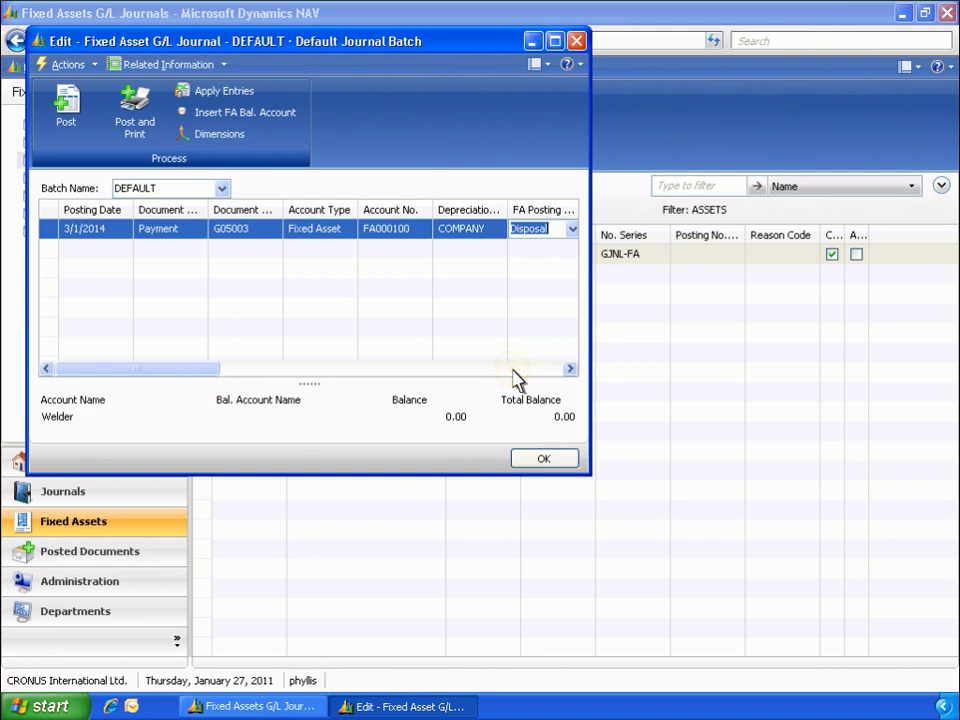
Set the Welder disposal line's amount to -40,000 and its balancing G/L account to 2910 (Cash).
{"action": "key", "text": "Tab"}
{"action": "key", "text": "Tab"}
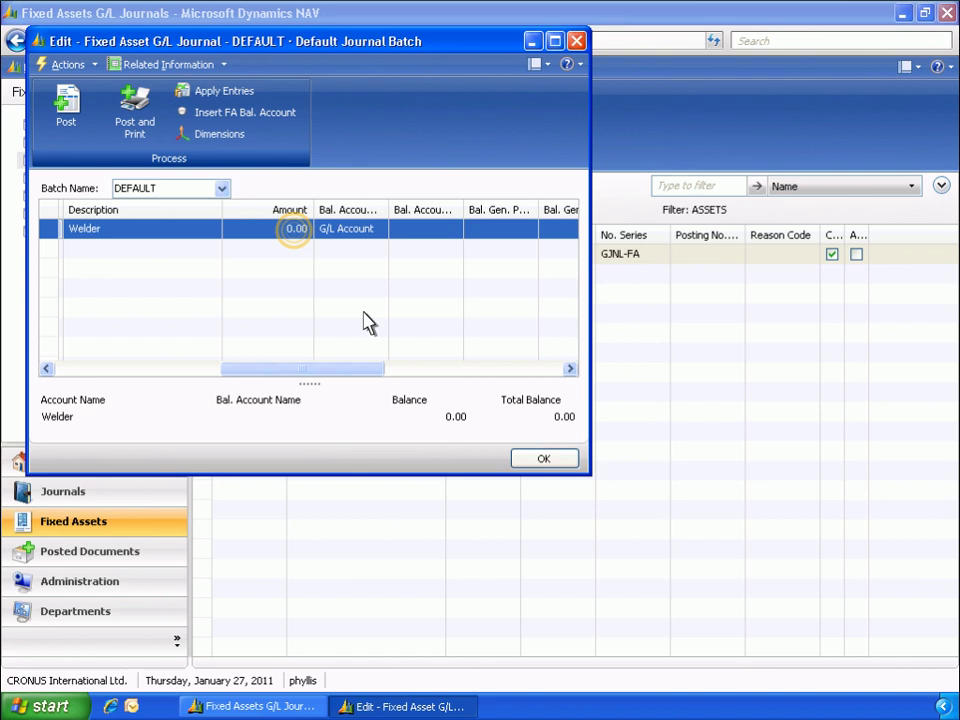
{"action": "type", "text": "-400000"}
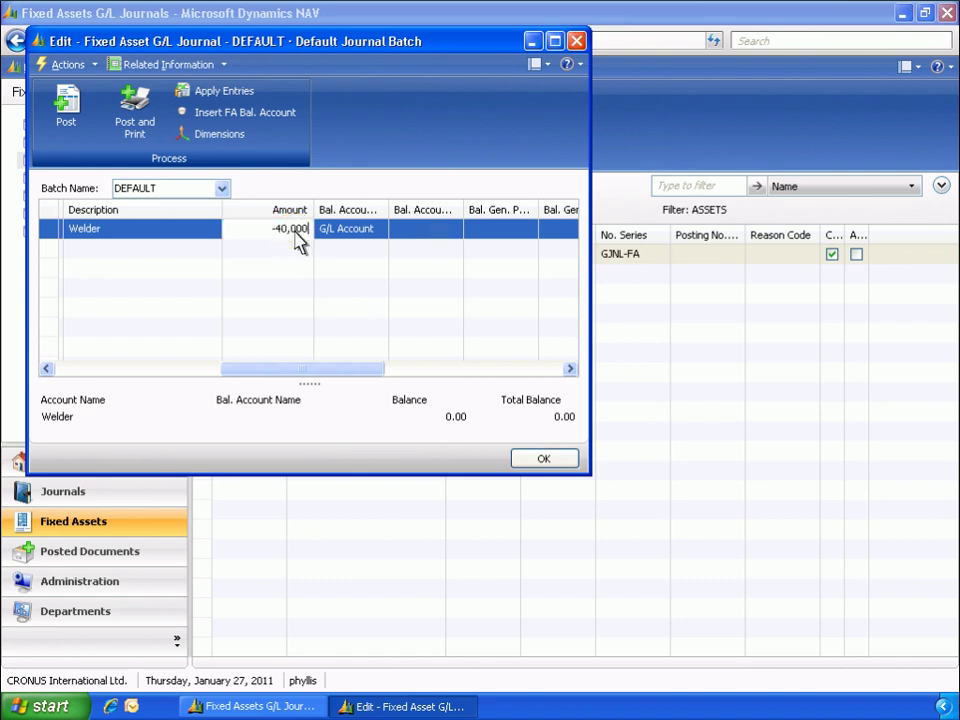
{"action": "key", "text": "Tab"}
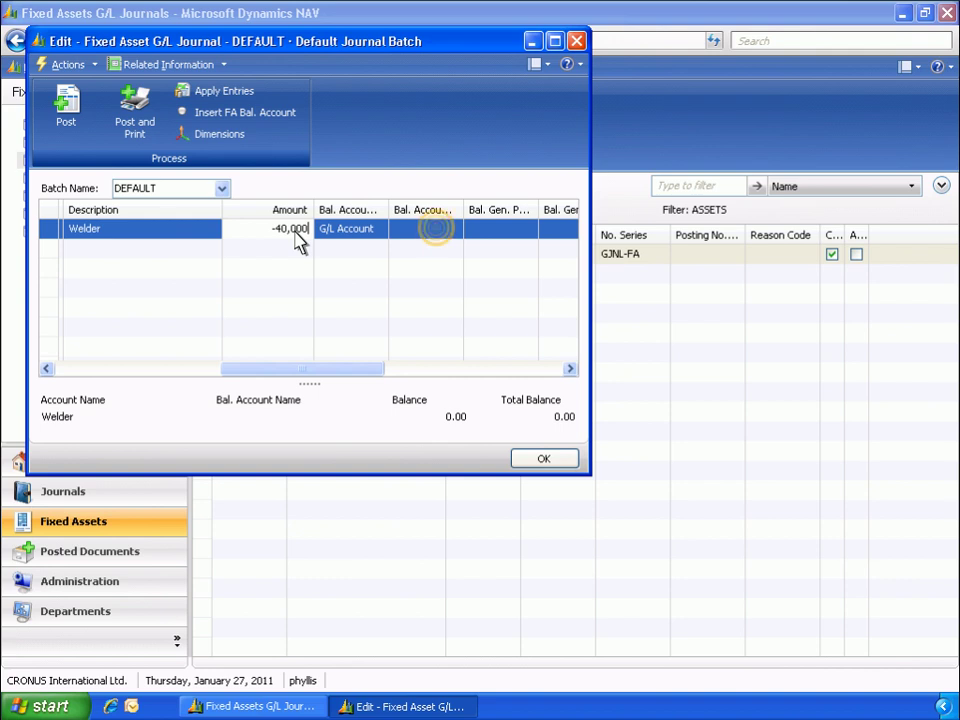
{"action": "left_click", "coordinate": [428, 229]}
{"action": "type", "text": "2910"}
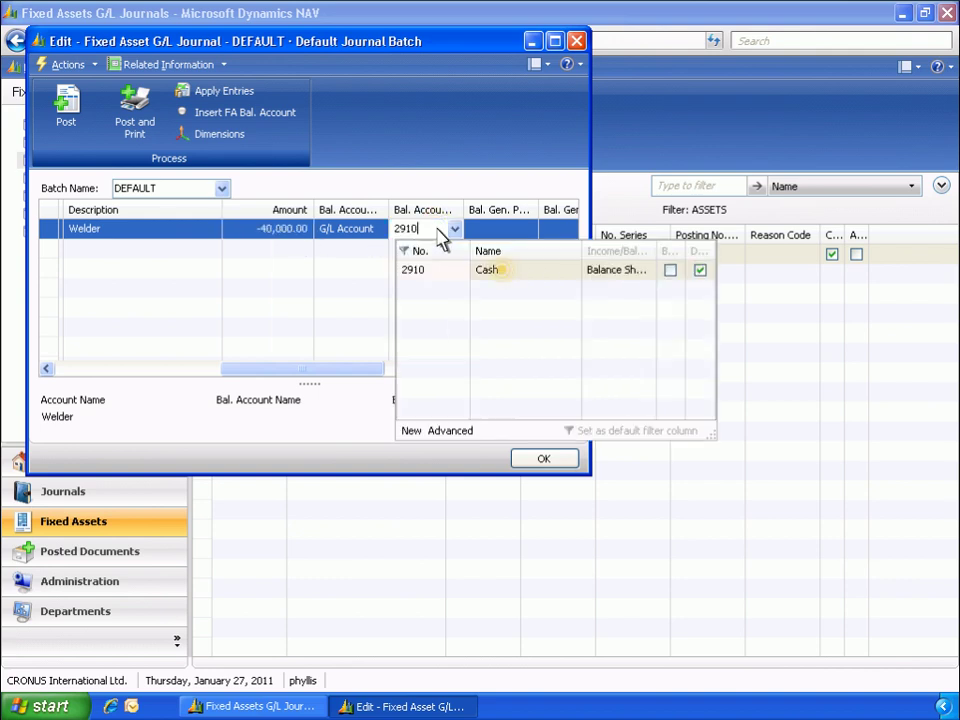
{"action": "left_click", "coordinate": [502, 273]}
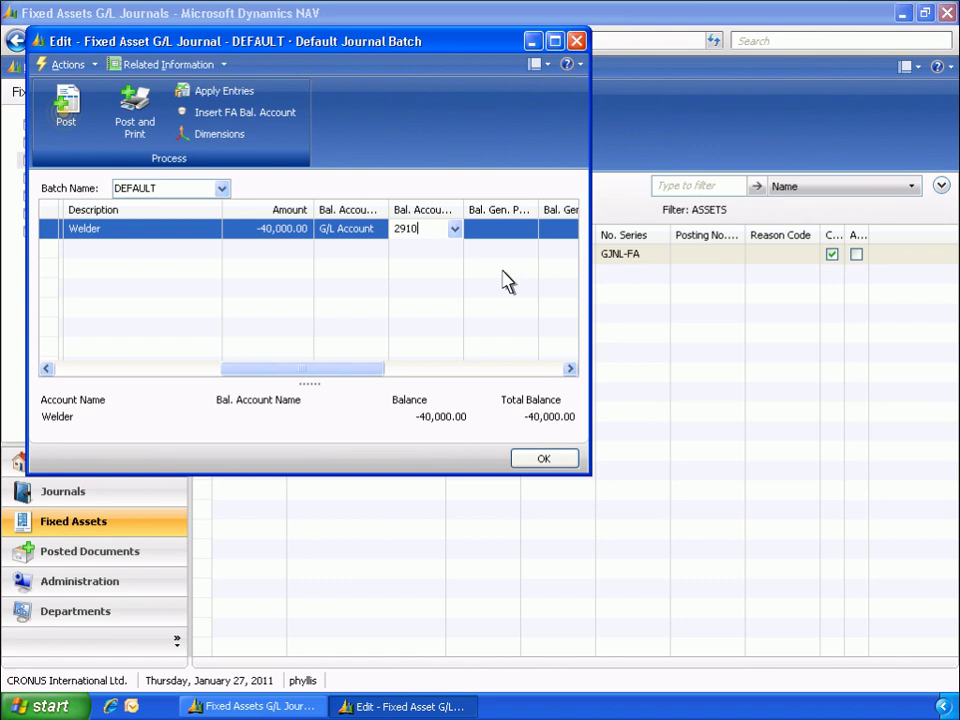
Post the disposal journal line and close the journal.
{"action": "left_click", "coordinate": [64, 116]}
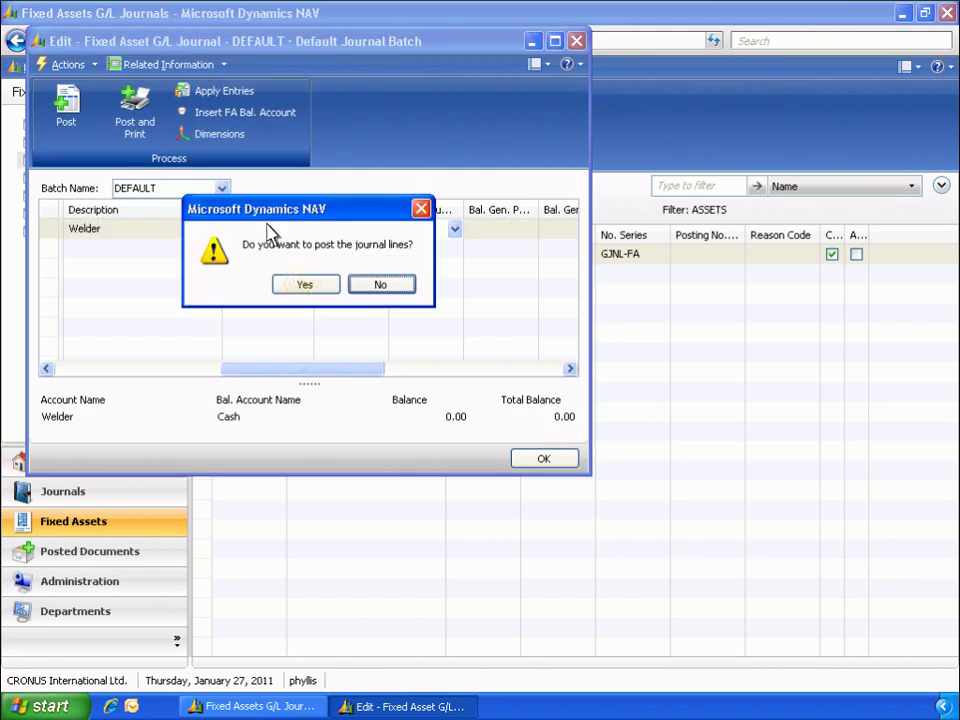
{"action": "left_click", "coordinate": [303, 284]}
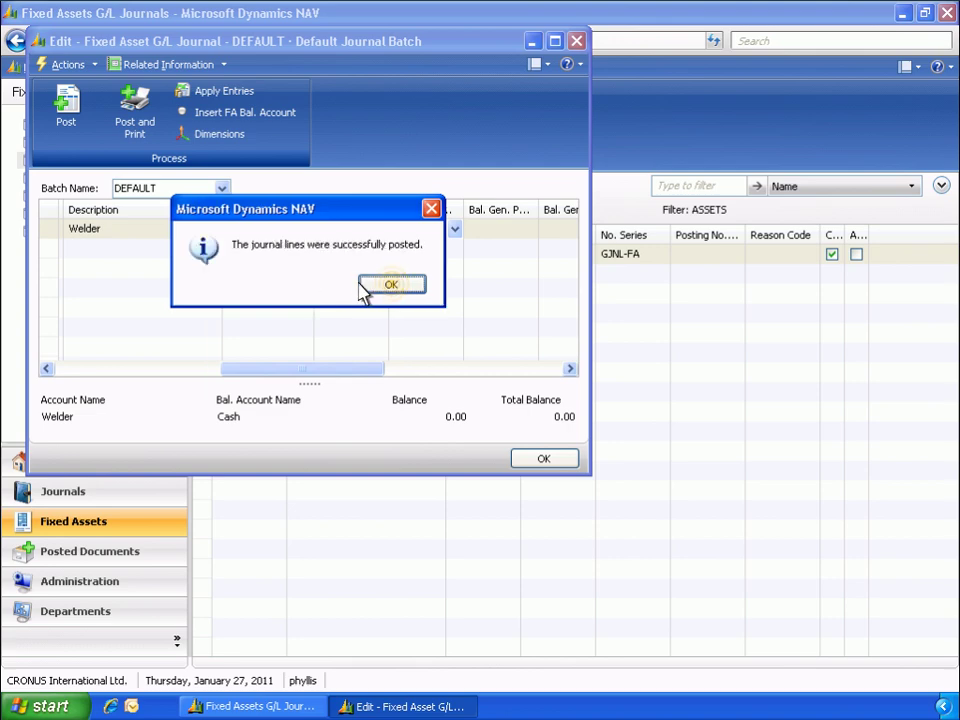
{"action": "left_click", "coordinate": [391, 286]}
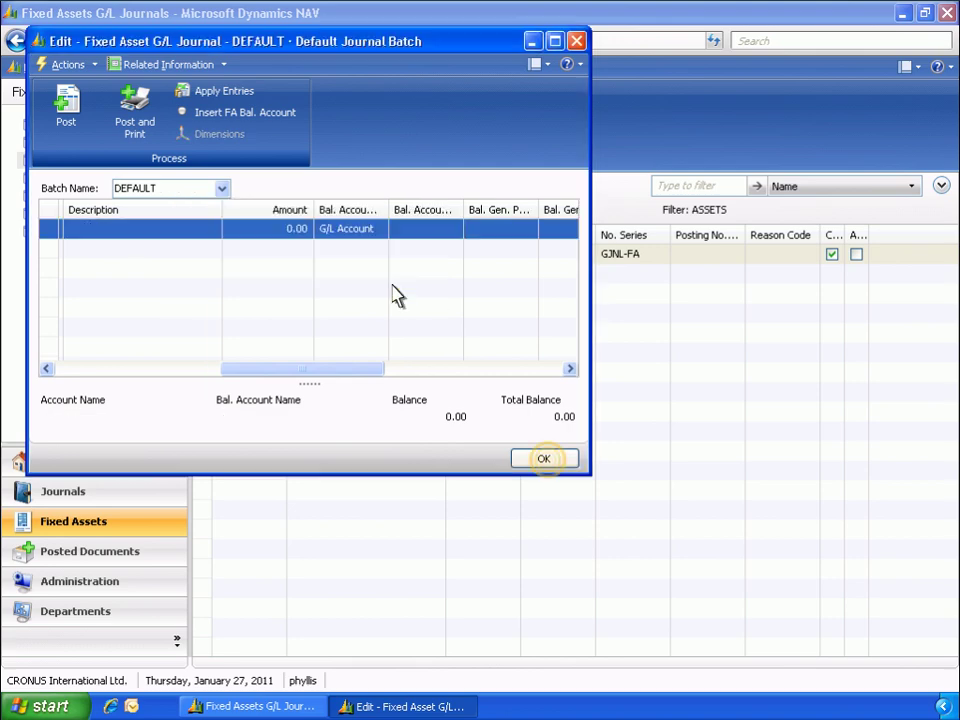
{"action": "left_click", "coordinate": [550, 457]}
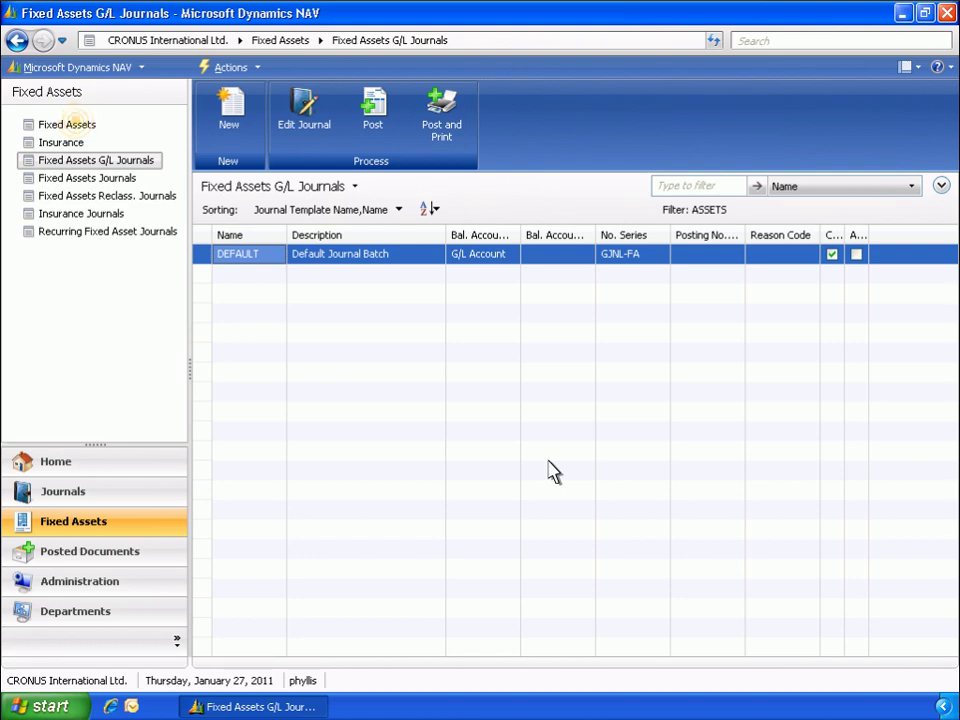
Review the FA ledger entries of fixed asset FA000100 (Welder) from its card in the fixed assets list.
{"action": "left_click", "coordinate": [78, 127]}
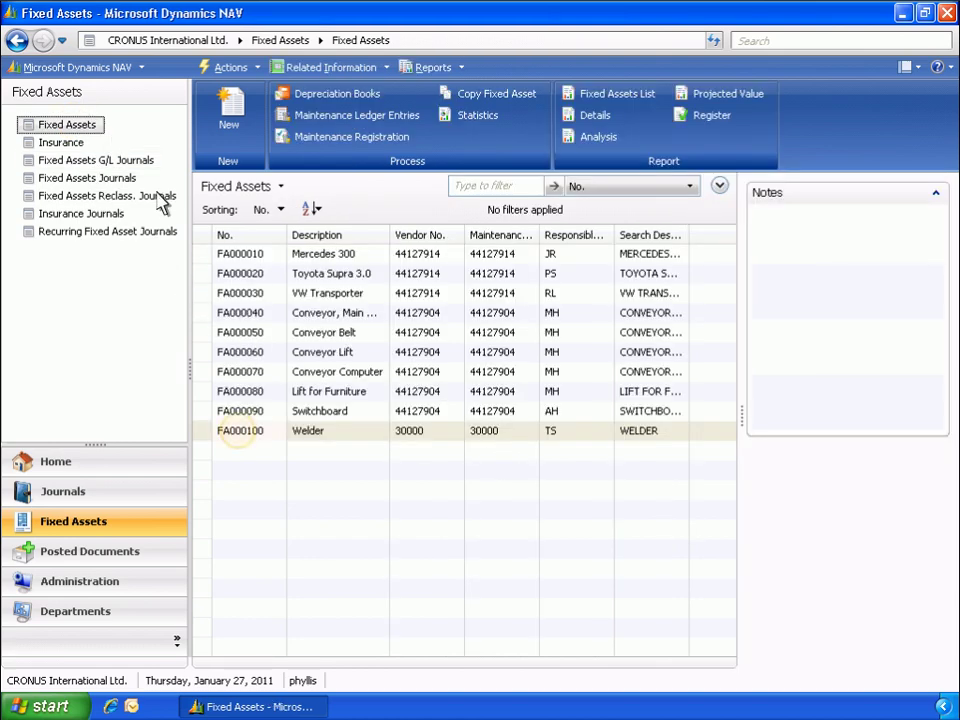
{"action": "double_click", "coordinate": [240, 434]}
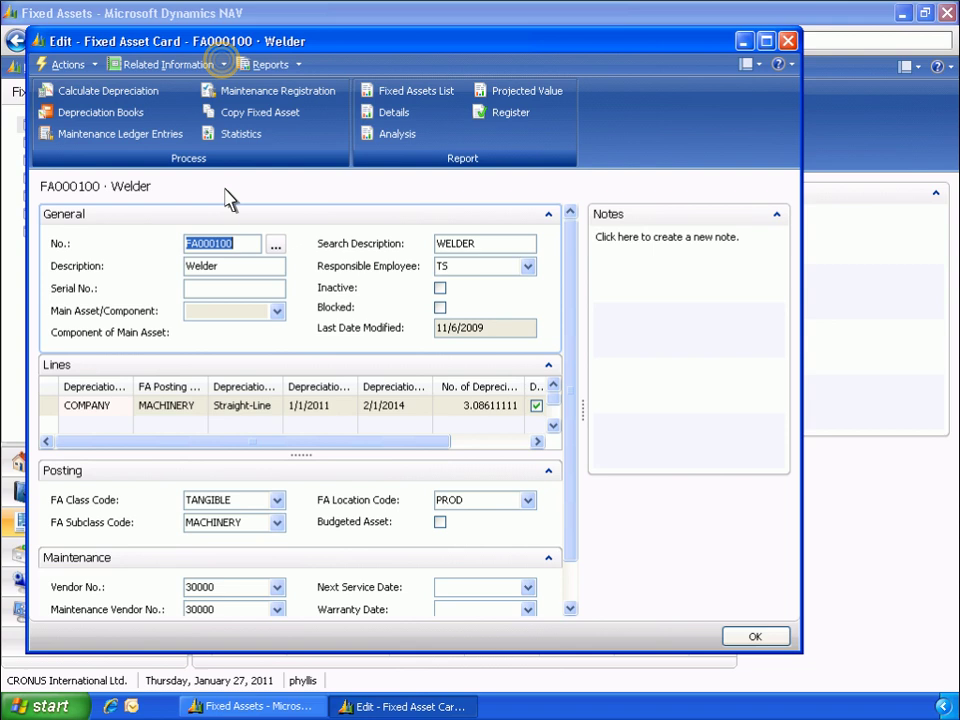
{"action": "left_click", "coordinate": [224, 67]}
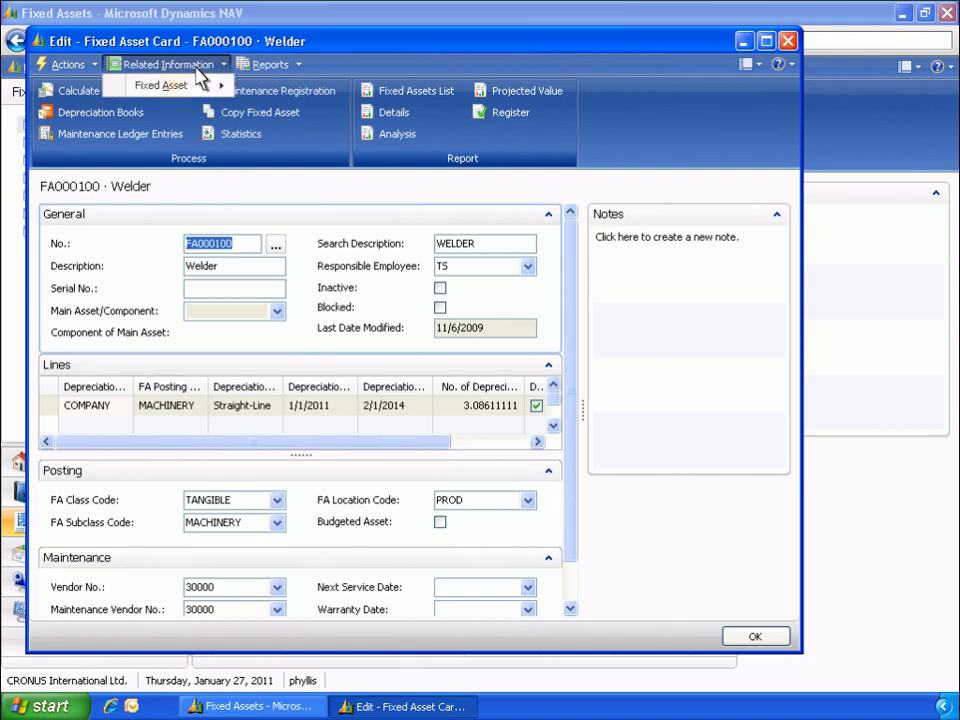
{"action": "mouse_move", "coordinate": [181, 88]}
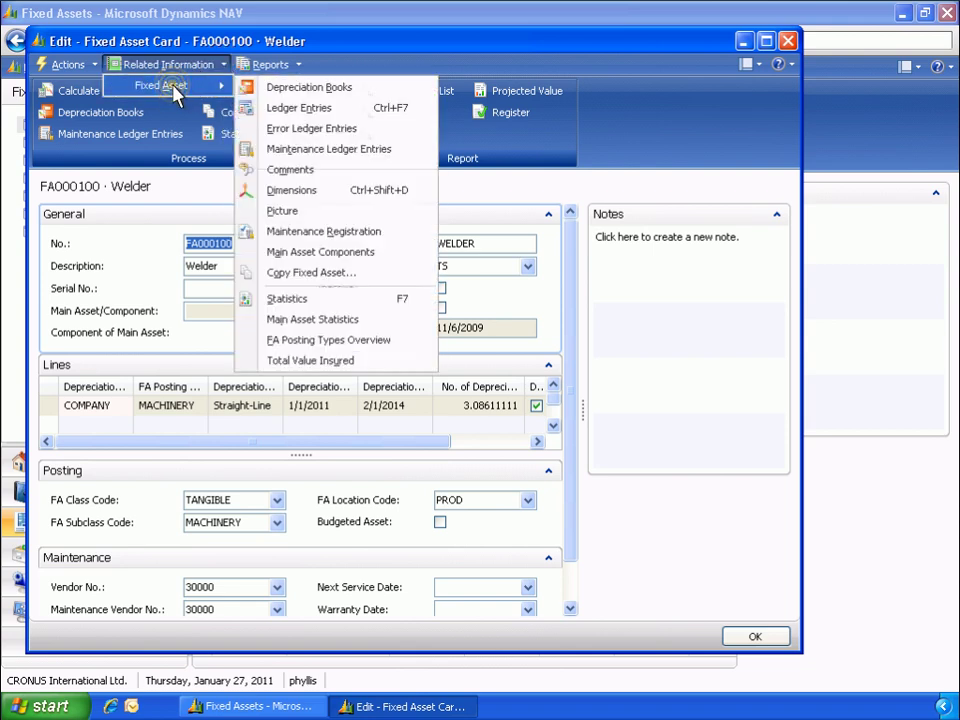
{"action": "left_click", "coordinate": [277, 113]}
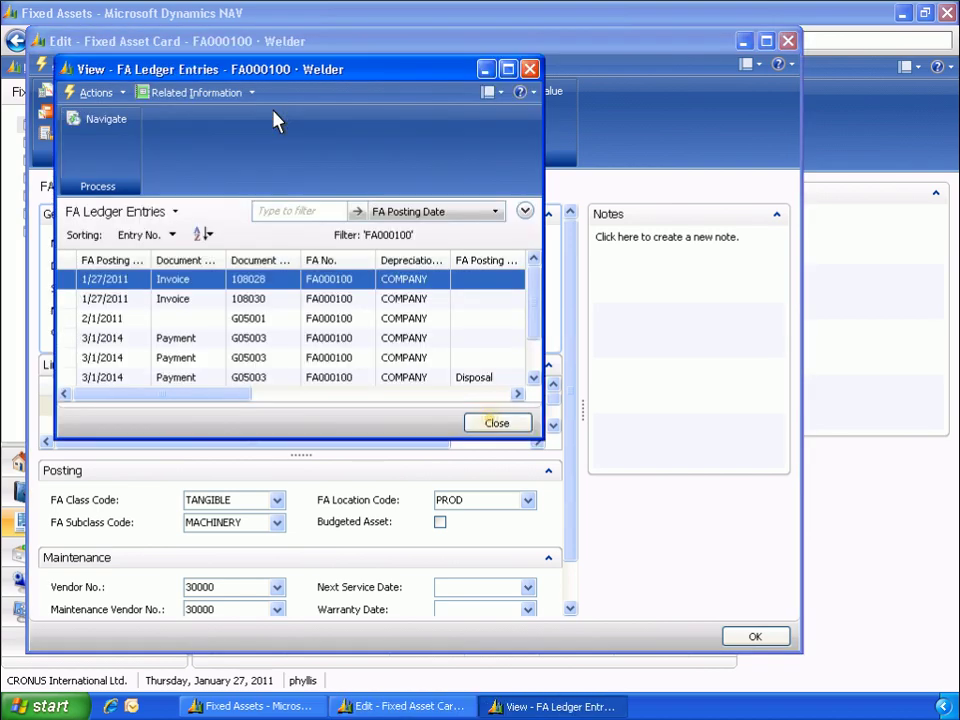
{"action": "left_click", "coordinate": [496, 423]}
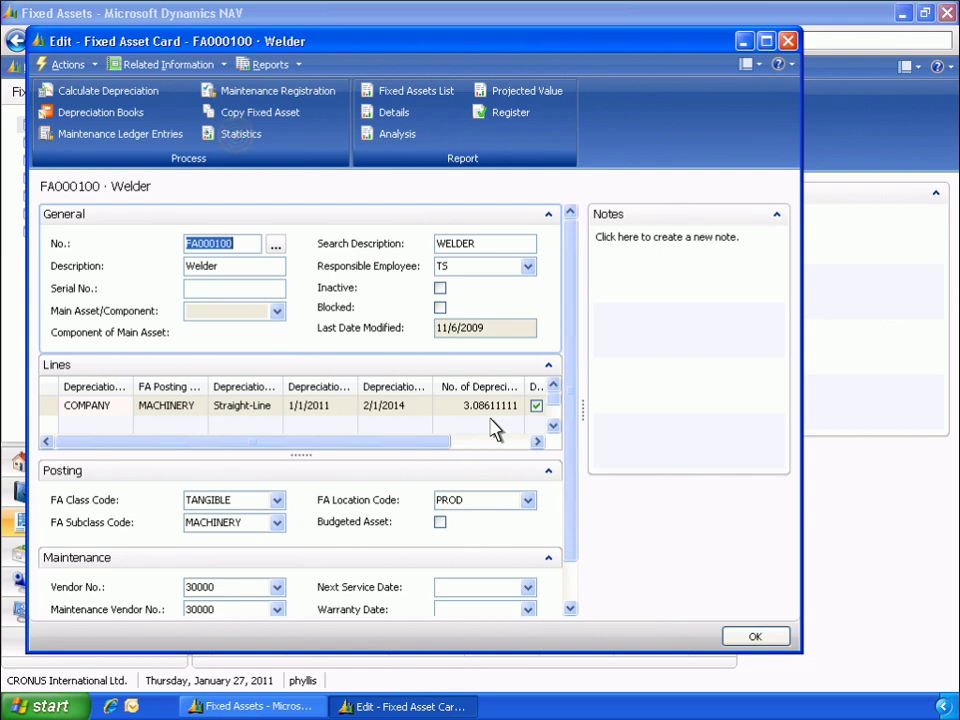
Review the Welder's disposal figures in its statistics, close the asset card and return to the Role Center.
{"action": "left_click", "coordinate": [242, 137]}
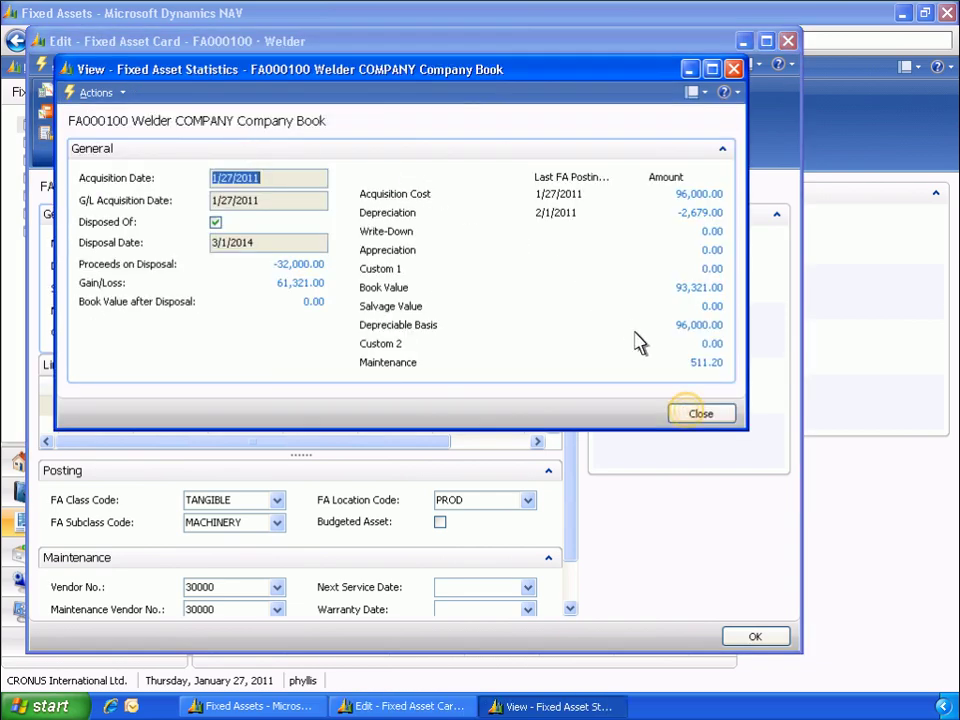
{"action": "left_click", "coordinate": [699, 415]}
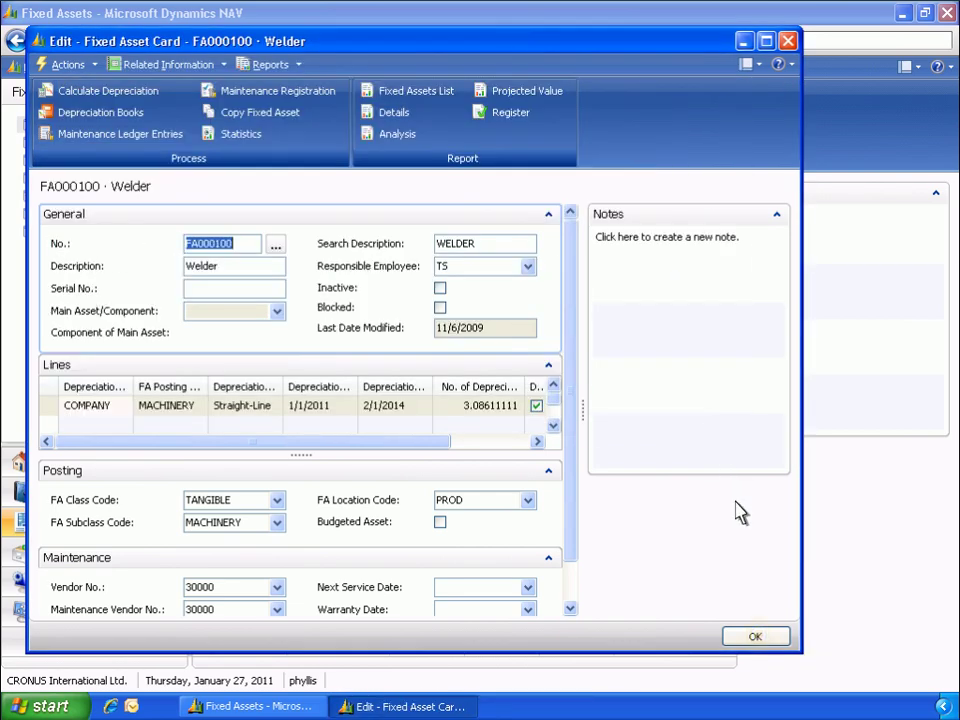
{"action": "left_click", "coordinate": [758, 640]}
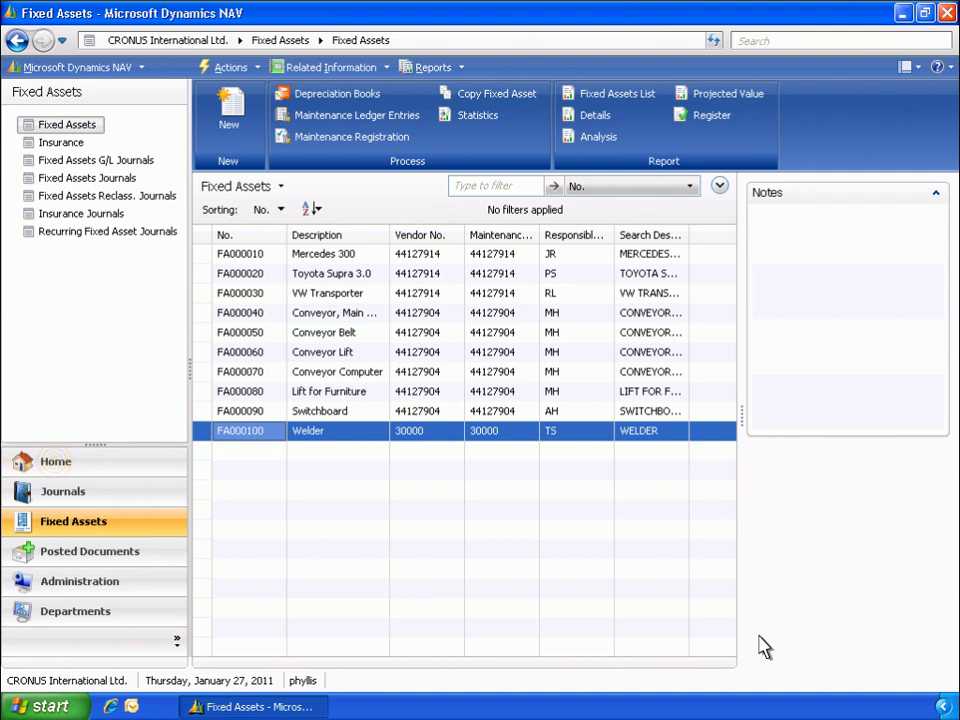
{"action": "left_click", "coordinate": [57, 465]}
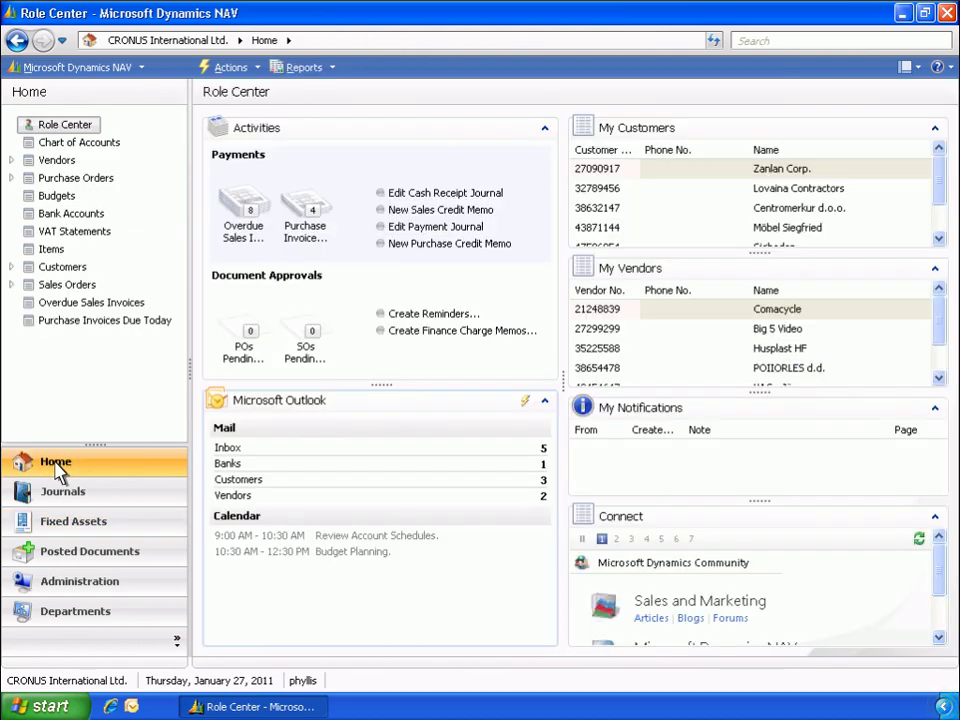